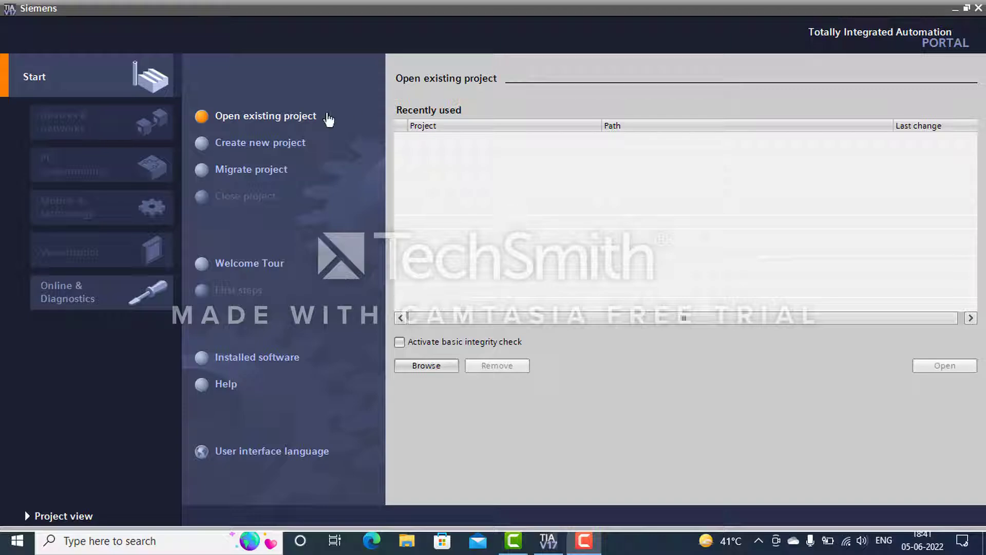
# Create a new project named HMI SIM, keeping the default path and author
pyautogui.click(289, 144)
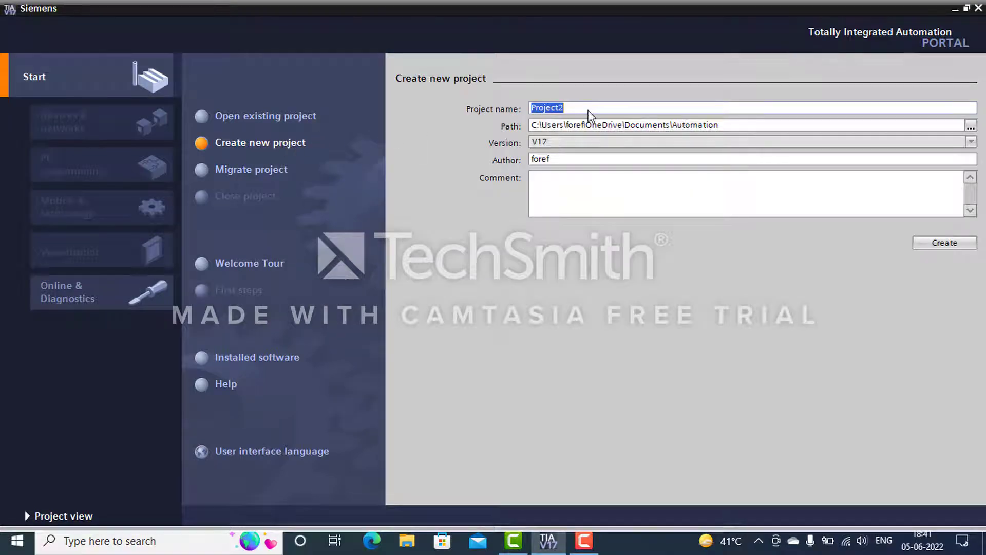
pyautogui.press('BackSpace')
pyautogui.write('h')
pyautogui.press('BackSpace')
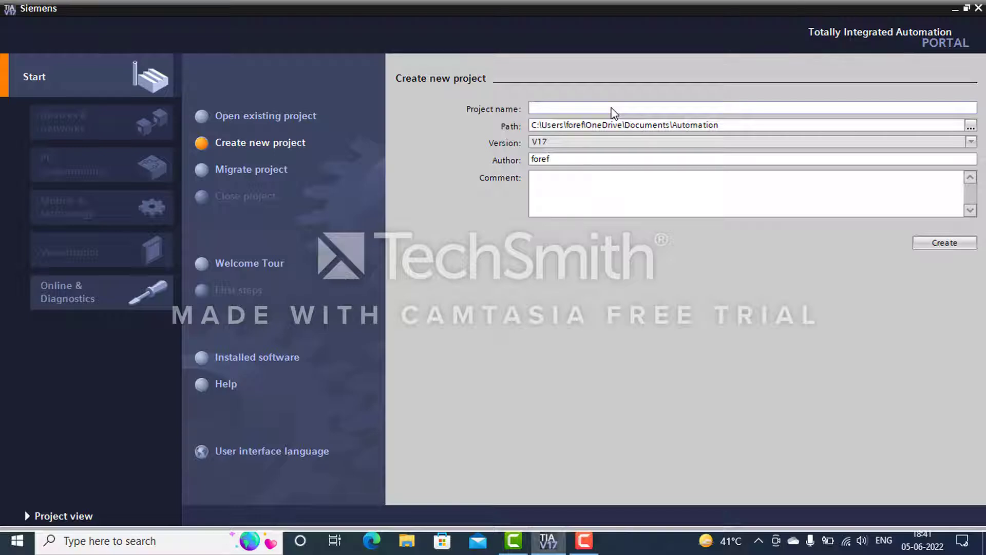
pyautogui.write('HMI SIM')
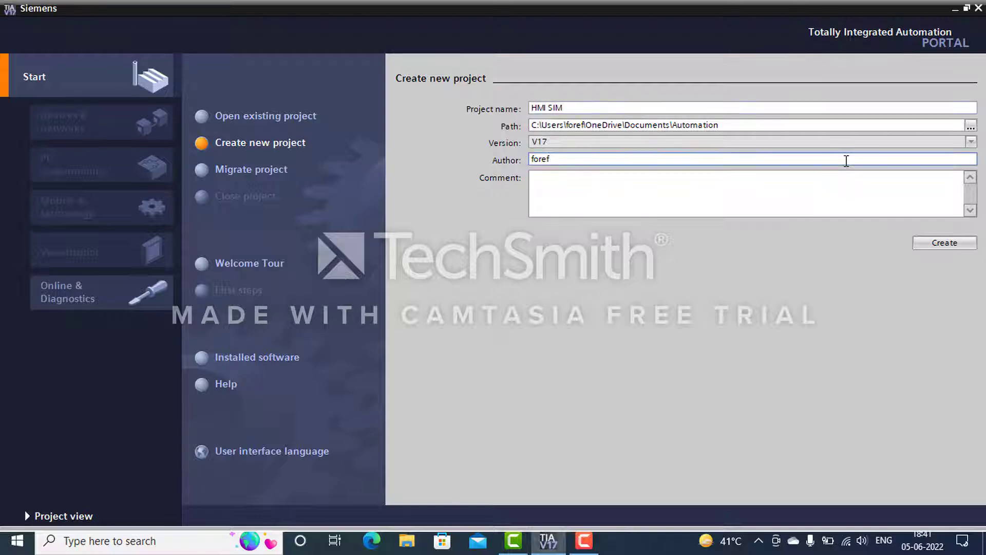
pyautogui.click(934, 241)
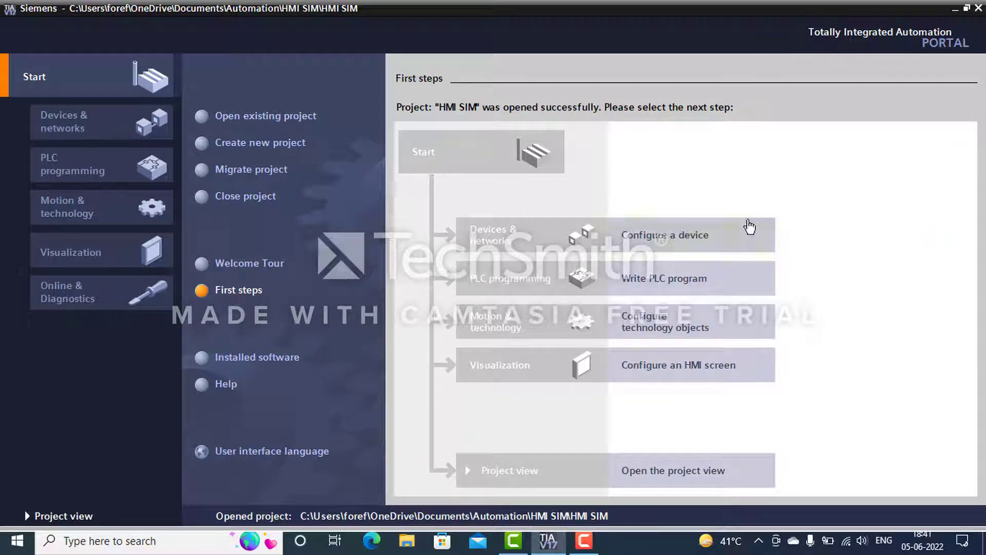
# Add a SIMATIC S7-300 controller CPU 315-2 PN/DP, article 6ES7 315-2EH14-0AB0, version V3.2, to the project
pyautogui.click(693, 239)
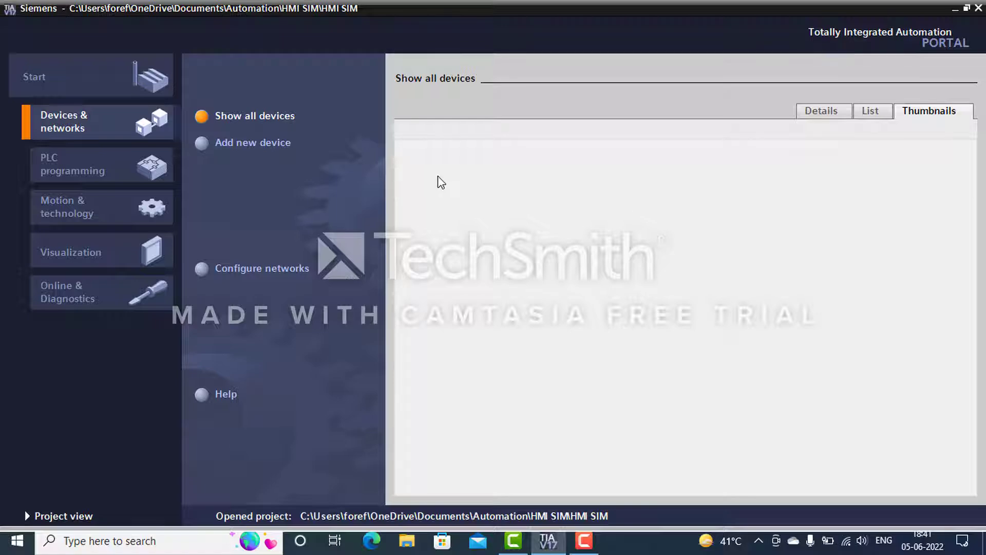
pyautogui.click(283, 145)
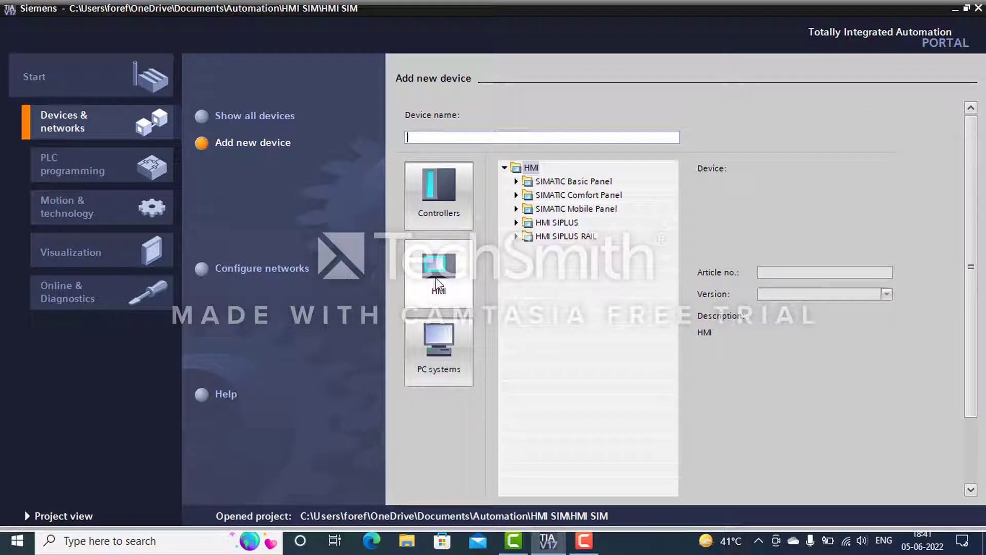
pyautogui.click(455, 187)
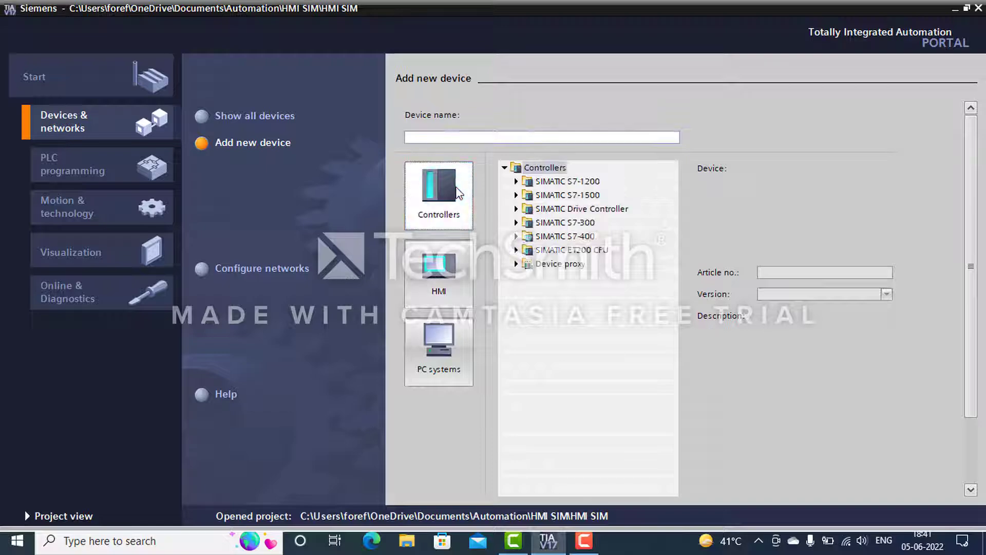
pyautogui.click(517, 222)
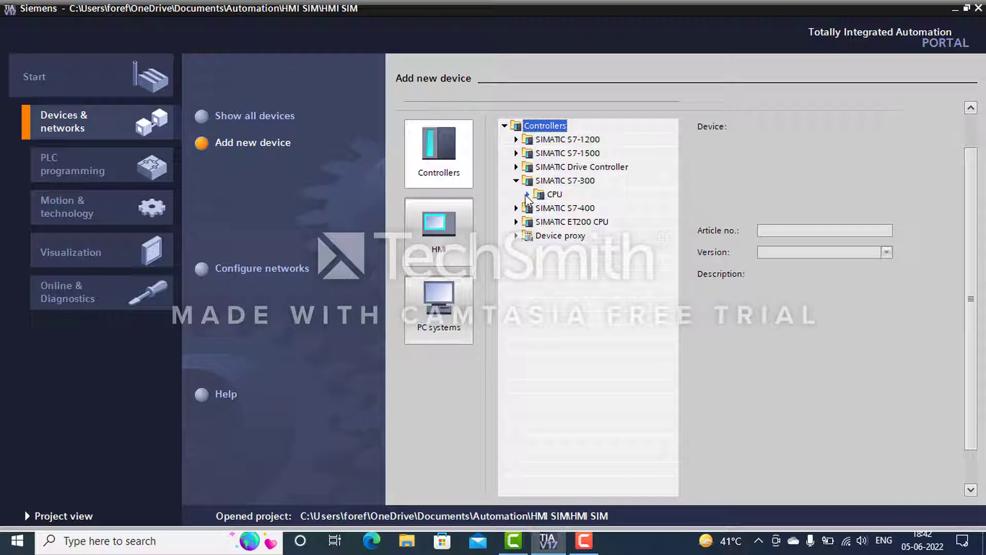
pyautogui.click(528, 194)
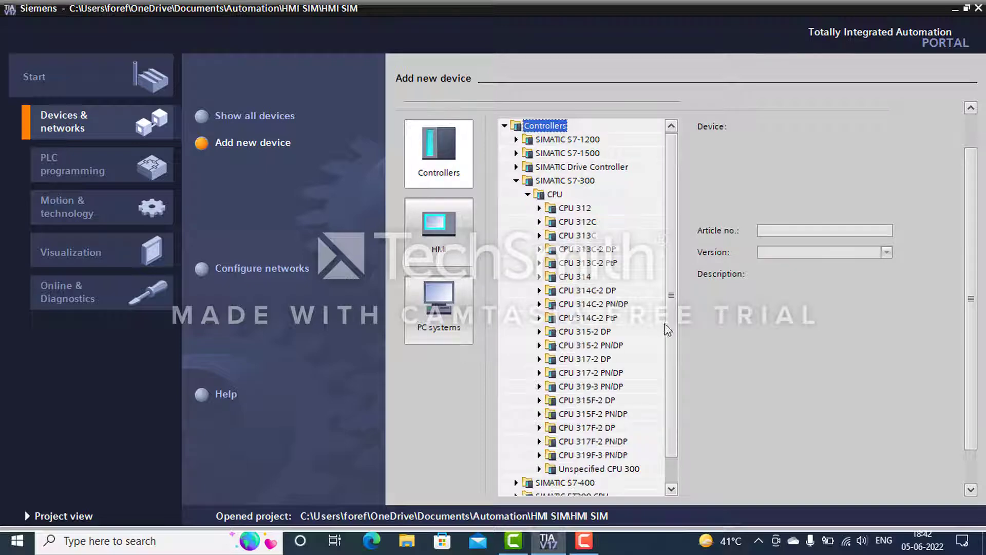
pyautogui.click(539, 346)
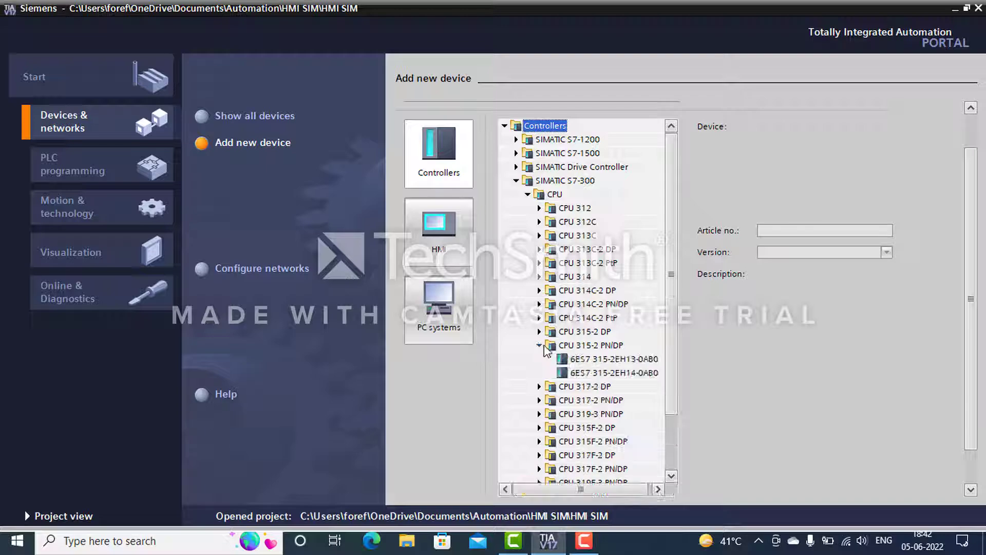
pyautogui.click(606, 374)
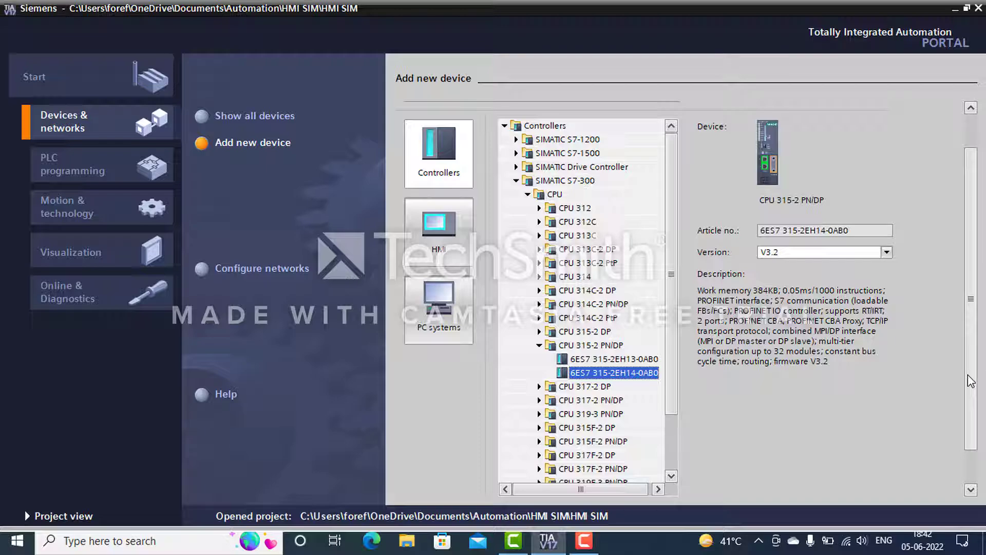
pyautogui.moveTo(971, 380); pyautogui.dragTo(985, 316)
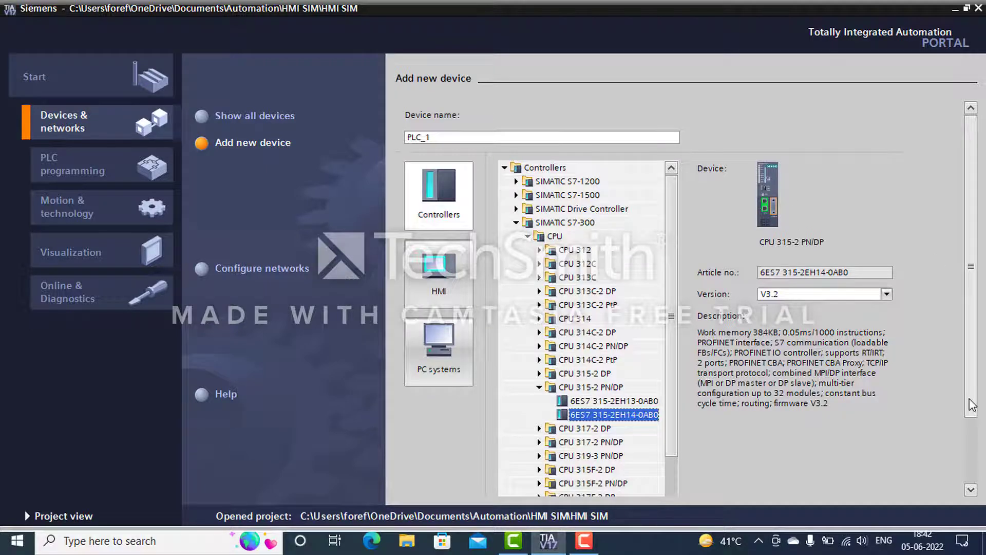
pyautogui.moveTo(971, 406); pyautogui.dragTo(979, 470)
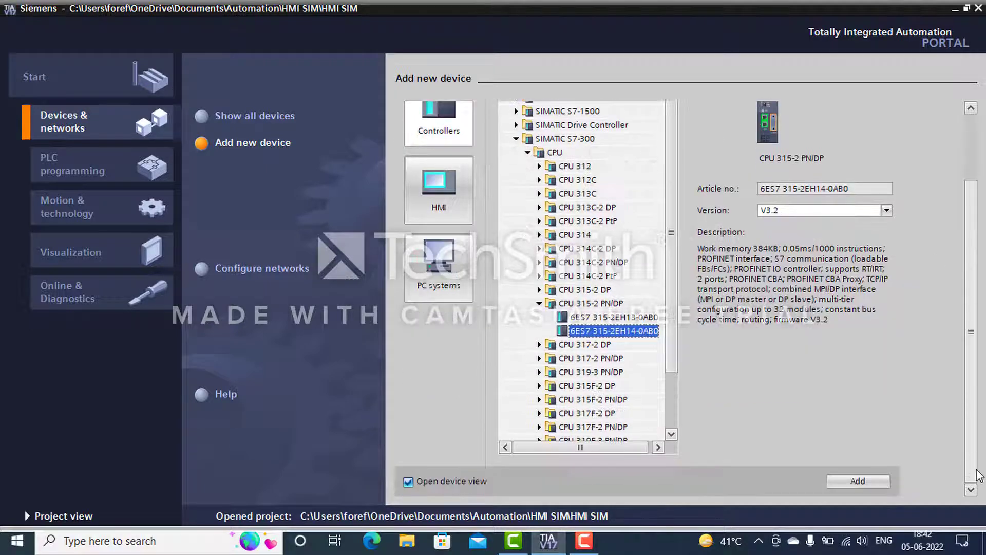
pyautogui.click(878, 483)
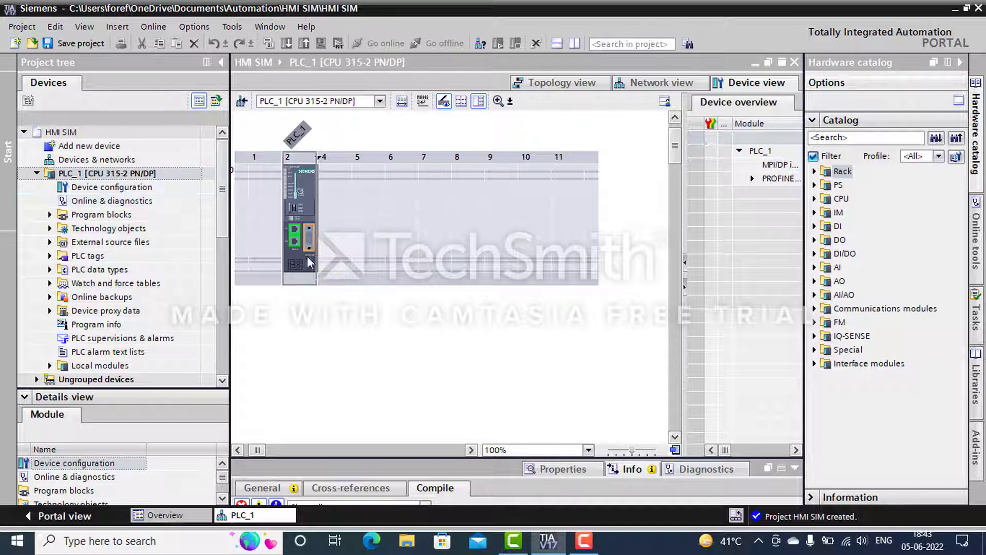
# Add a 4-inch KTP400 Basic color PN HMI panel, article 6AV6 647-0AK11-3AX0, skipping the HMI Device Wizard
pyautogui.click(94, 150)
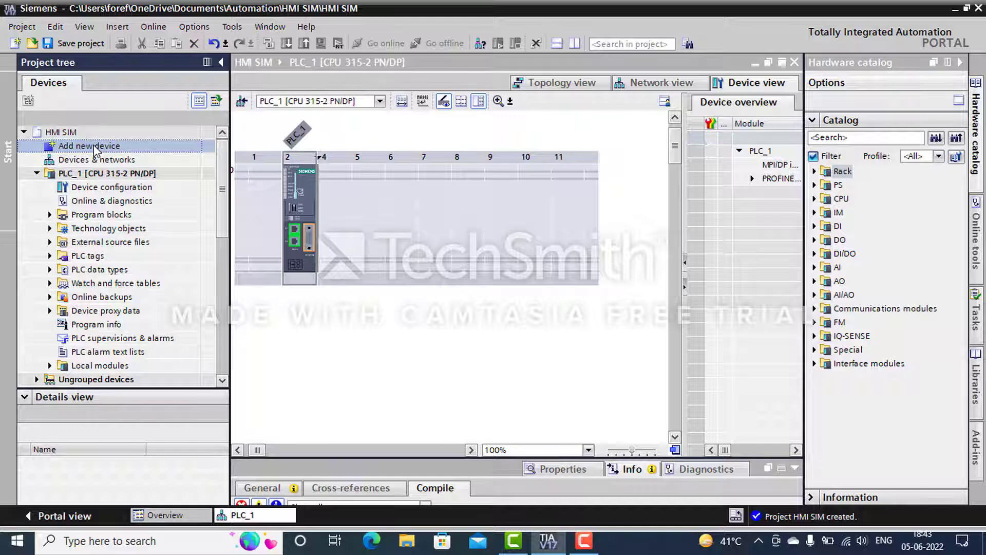
pyautogui.doubleClick(94, 149)
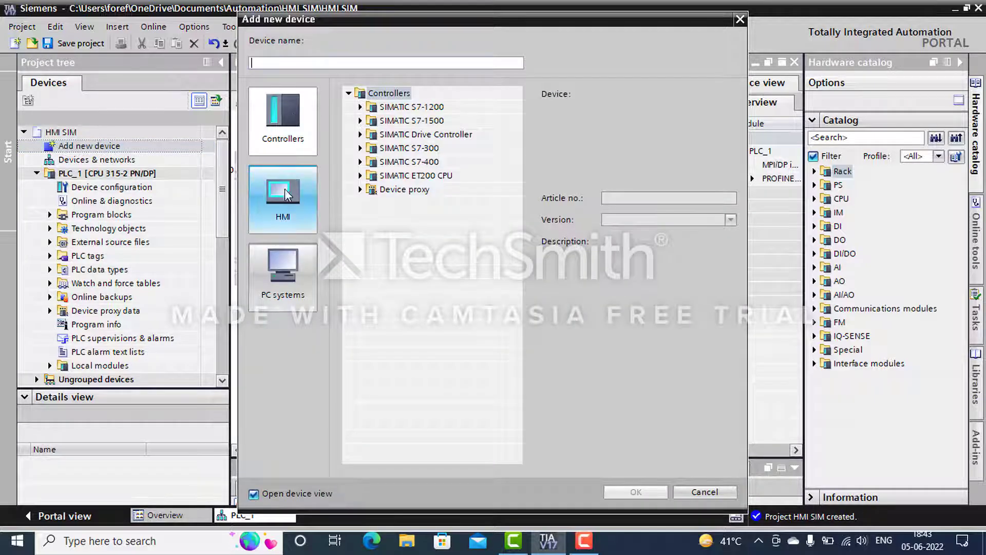
pyautogui.click(287, 196)
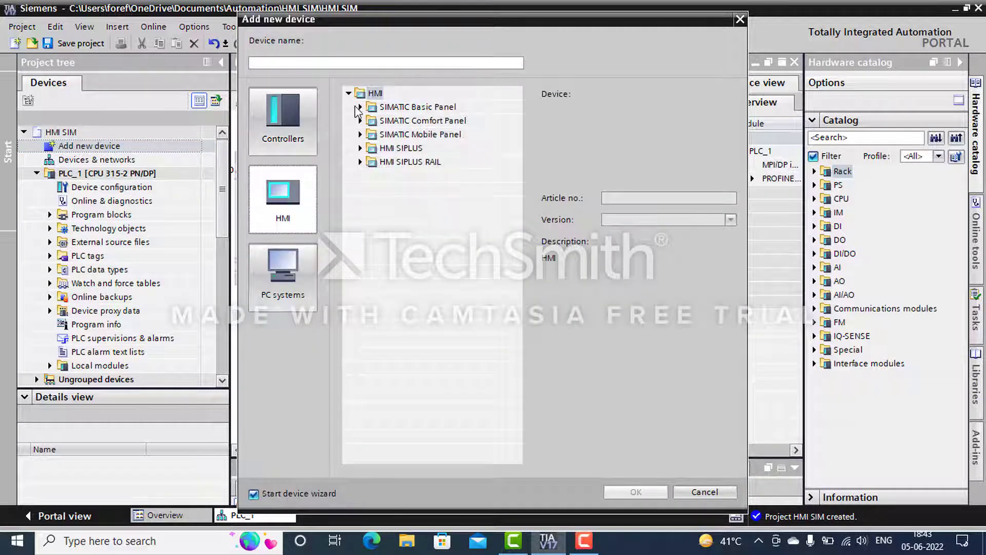
pyautogui.click(360, 108)
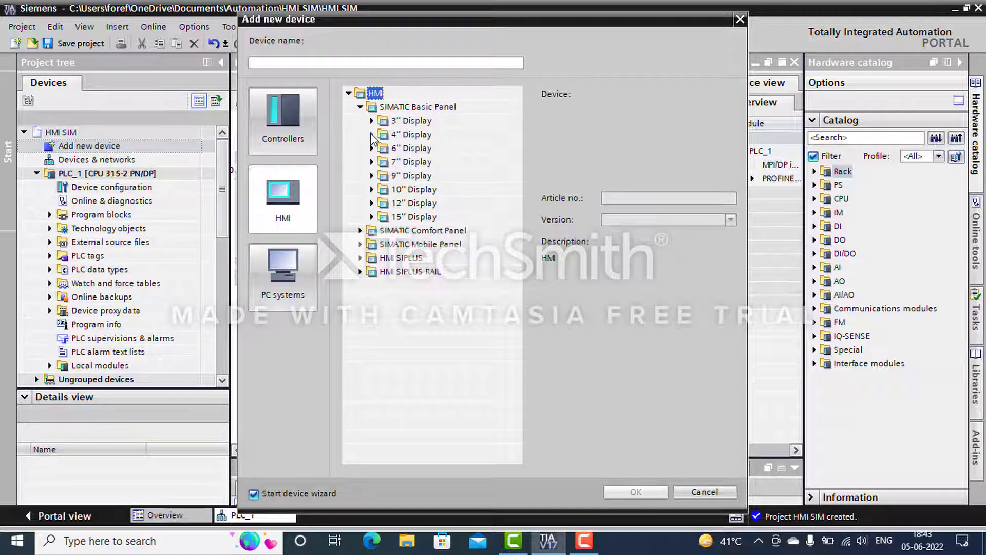
pyautogui.click(372, 135)
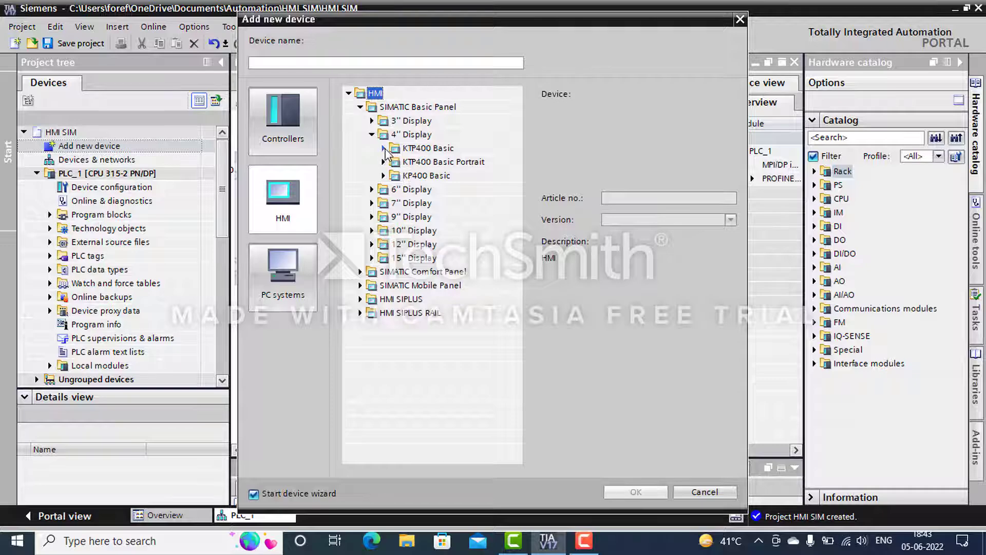
pyautogui.click(384, 149)
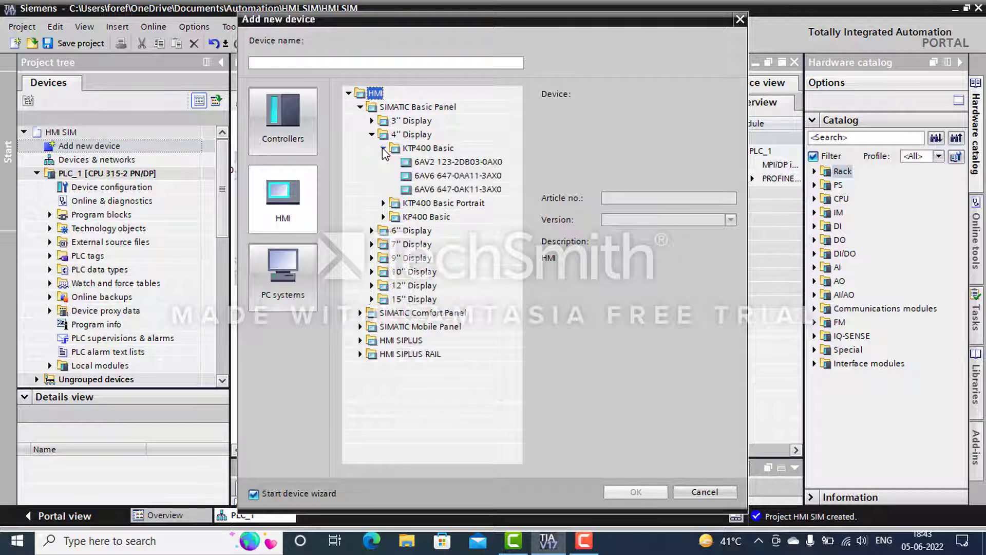
pyautogui.click(422, 175)
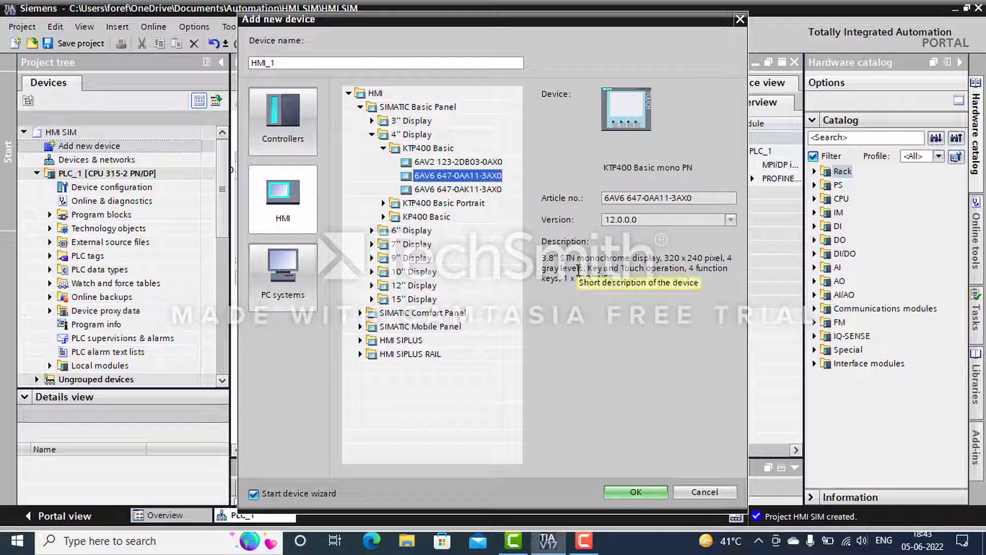
pyautogui.click(474, 190)
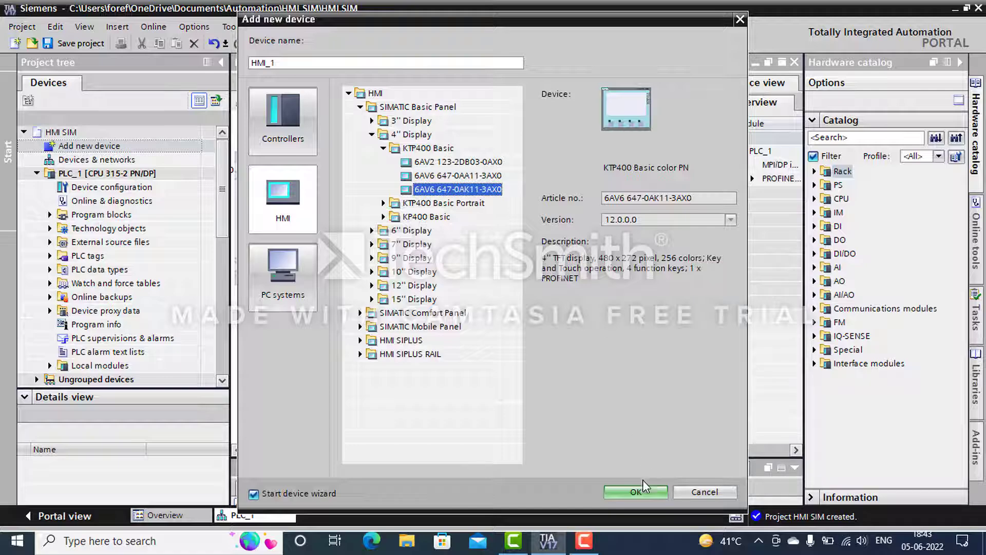
pyautogui.click(638, 492)
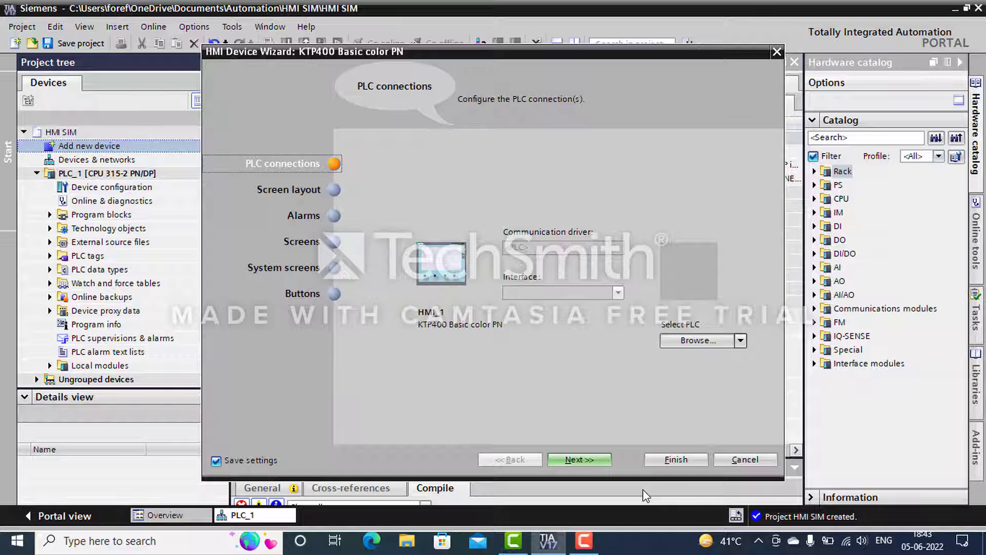
pyautogui.click(744, 460)
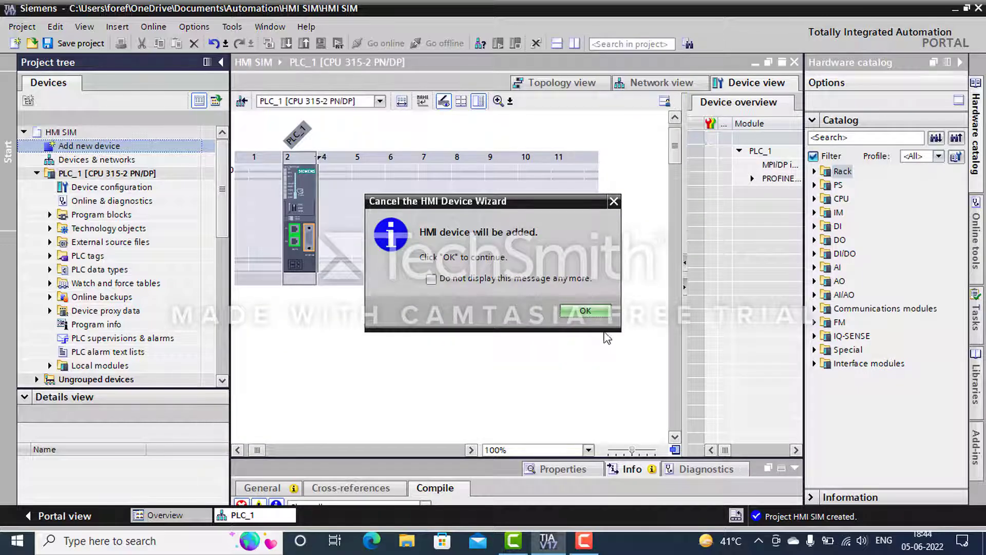
pyautogui.click(572, 316)
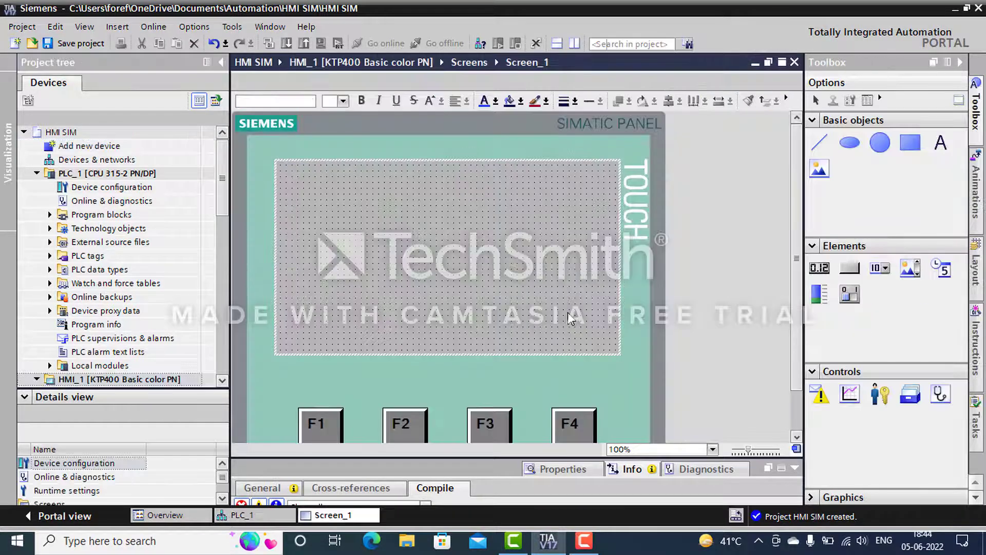
# Open the project's Devices & networks view and permanently dismiss the OneDrive deleted-files reminder
pyautogui.click(753, 64)
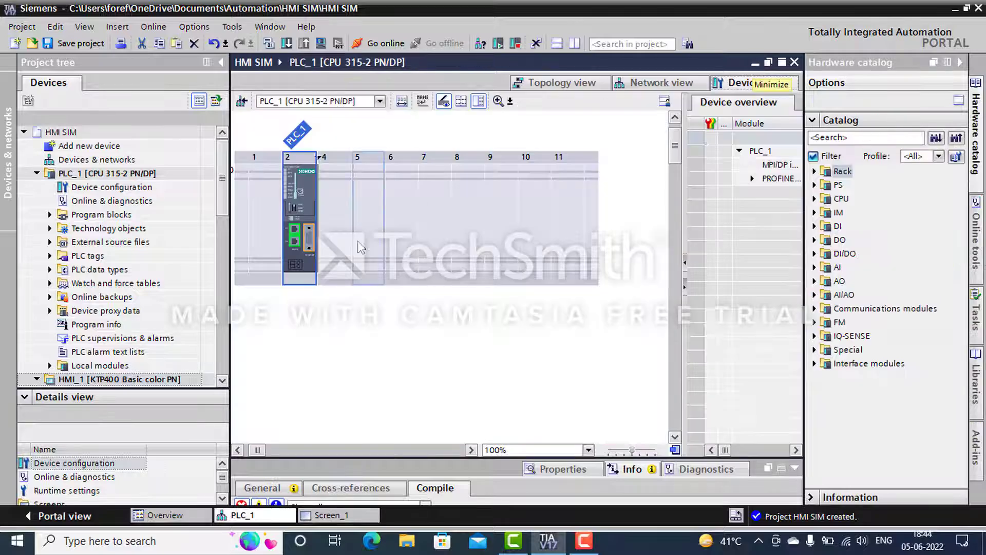
pyautogui.doubleClick(76, 160)
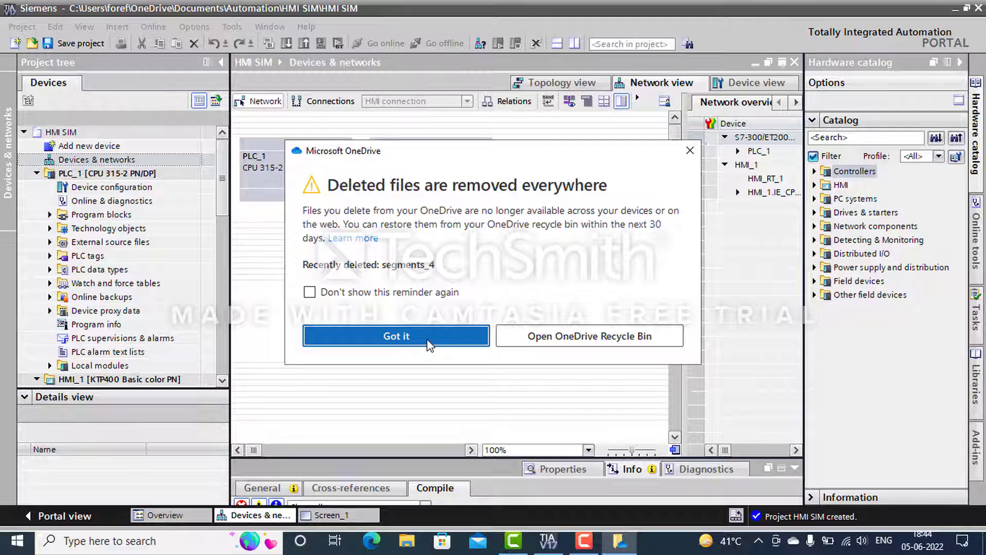
pyautogui.click(310, 292)
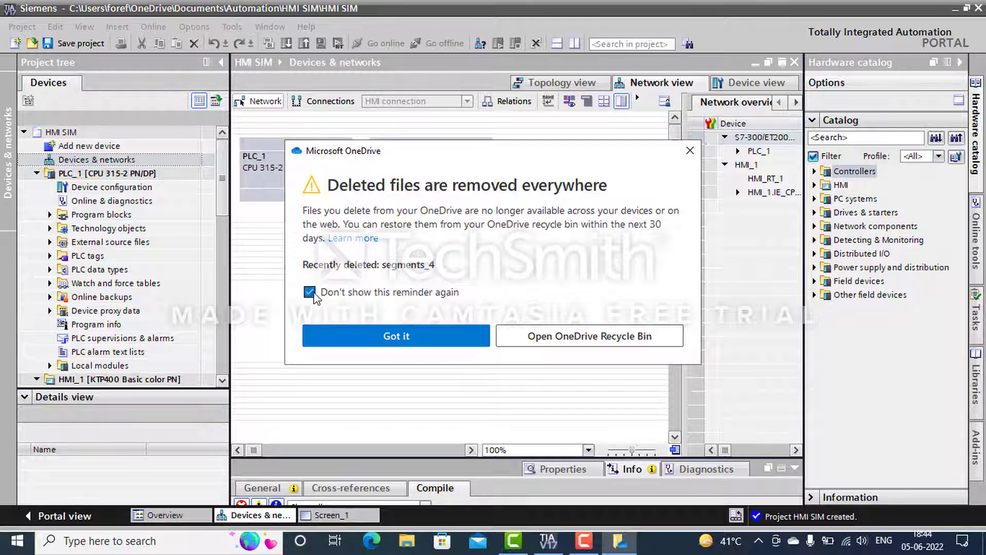
pyautogui.click(411, 334)
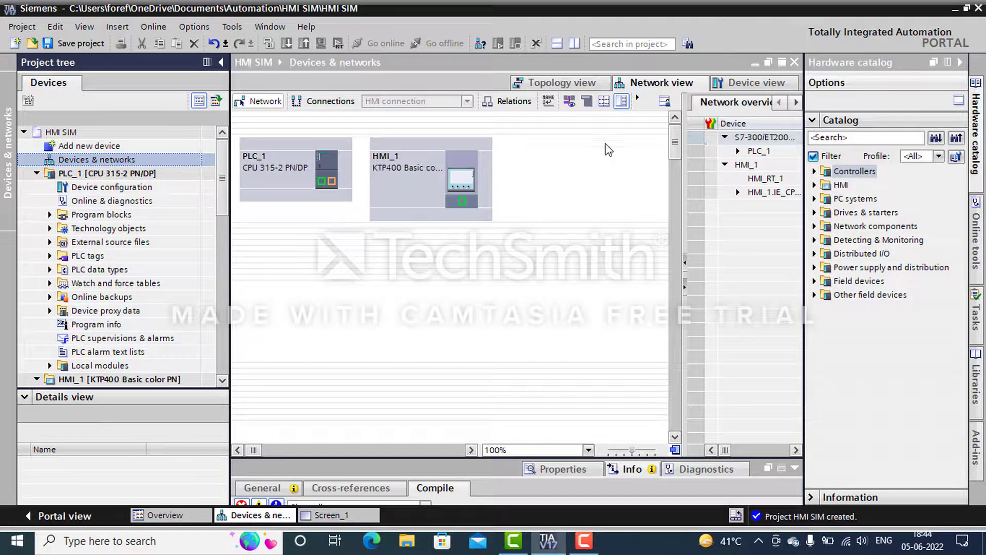
# Connect the Ethernet port of PLC_1 to the Ethernet port of HMI_1 in the network view
pyautogui.click(295, 175)
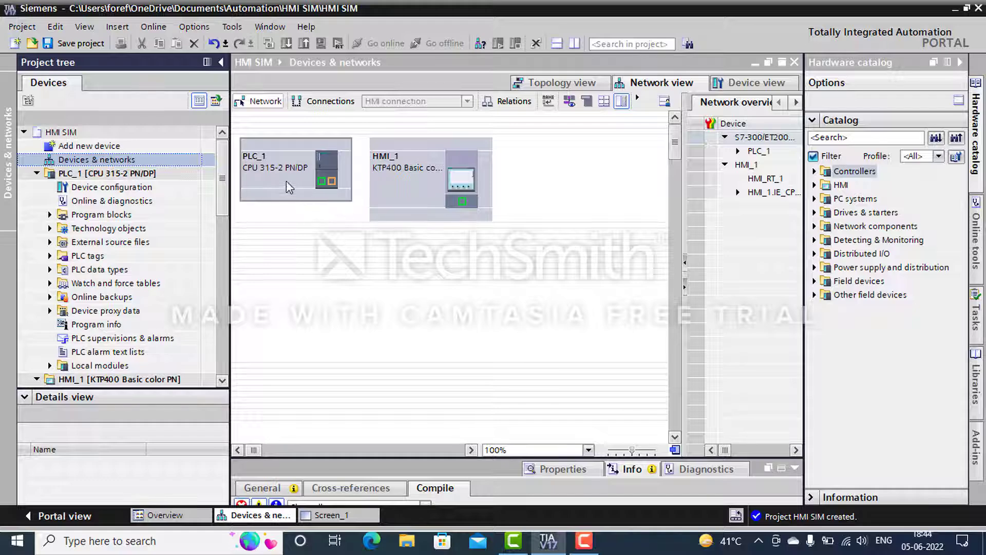
pyautogui.click(332, 189)
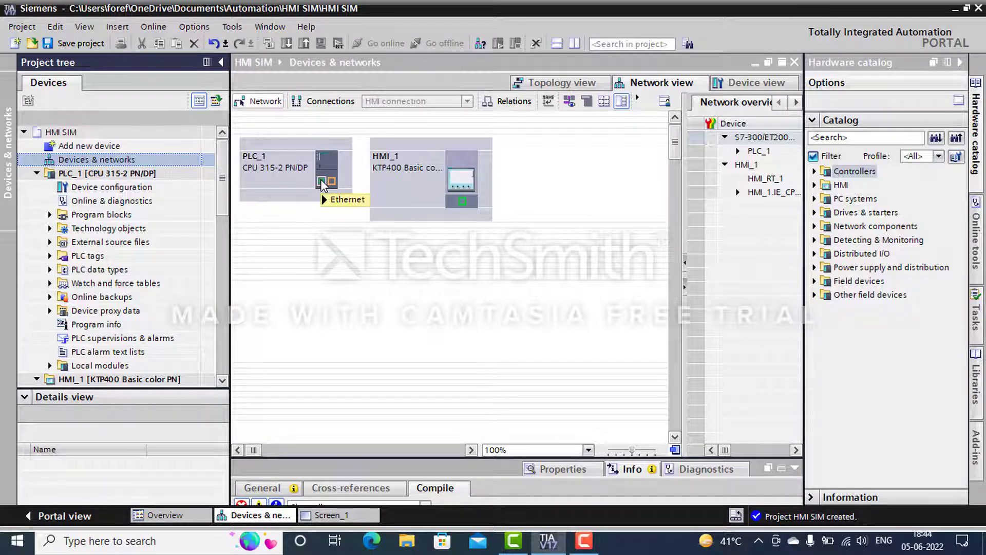
pyautogui.moveTo(322, 184)
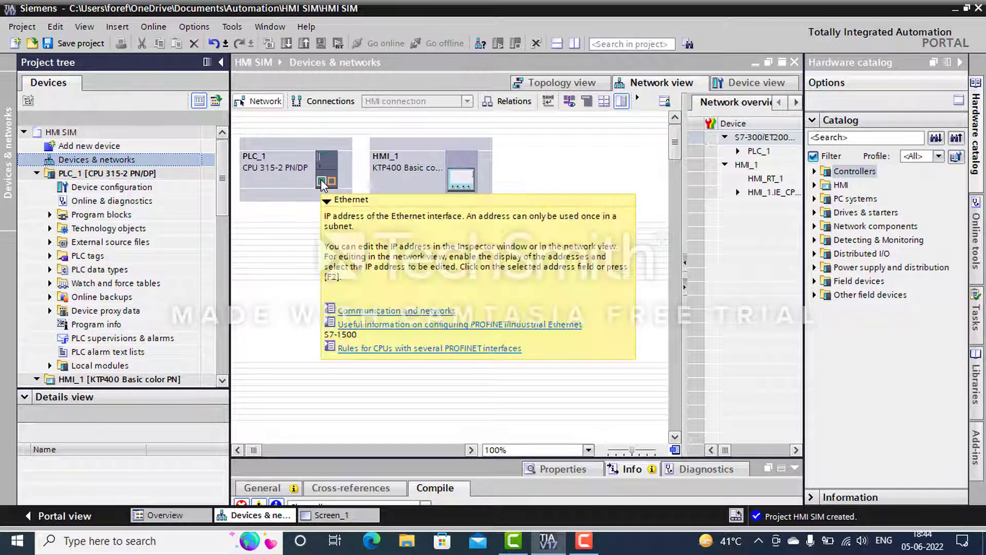
pyautogui.click(322, 183)
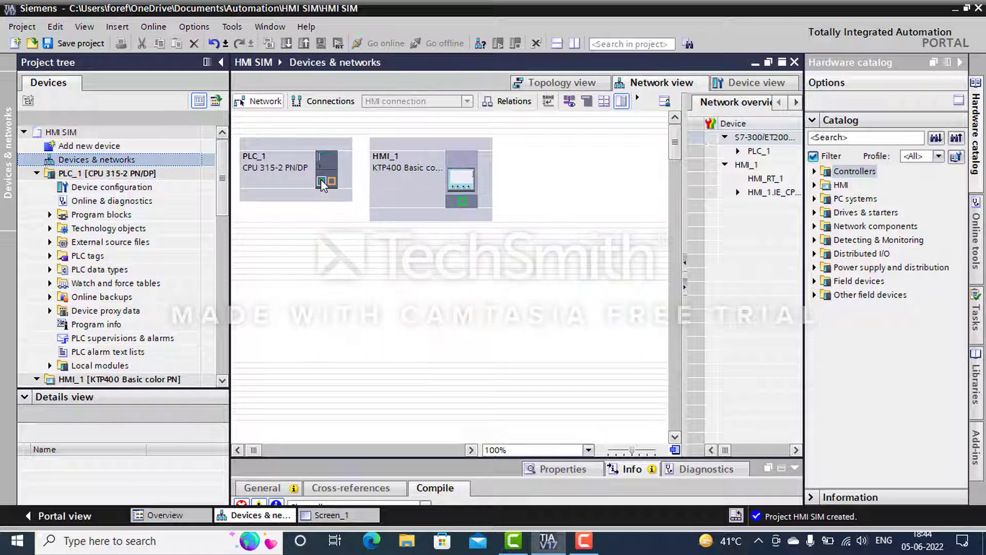
pyautogui.moveTo(322, 184); pyautogui.dragTo(462, 201)
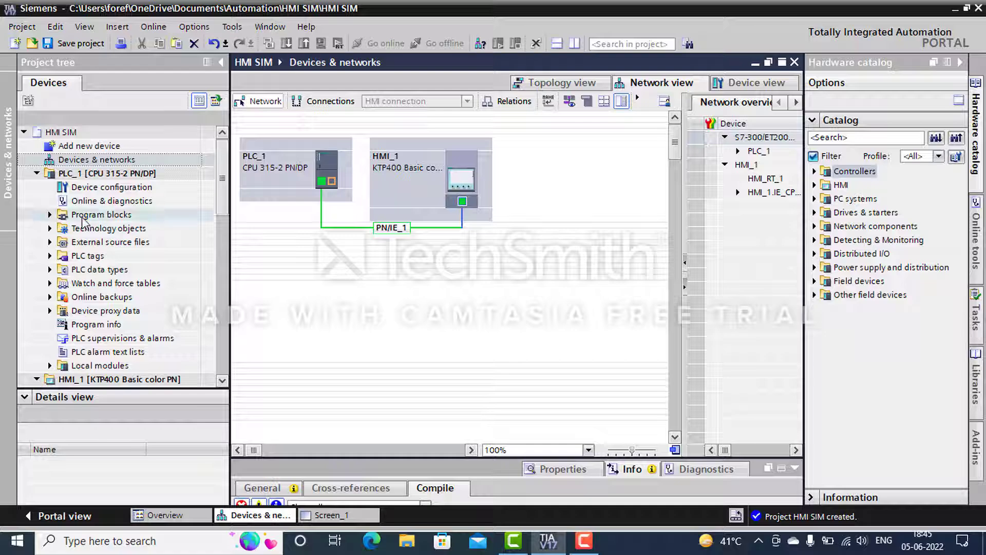
# Open PLC_1's Main [OB1] block and place a normally closed contact, a normally open contact and an output coil in series in Network 1
pyautogui.click(49, 215)
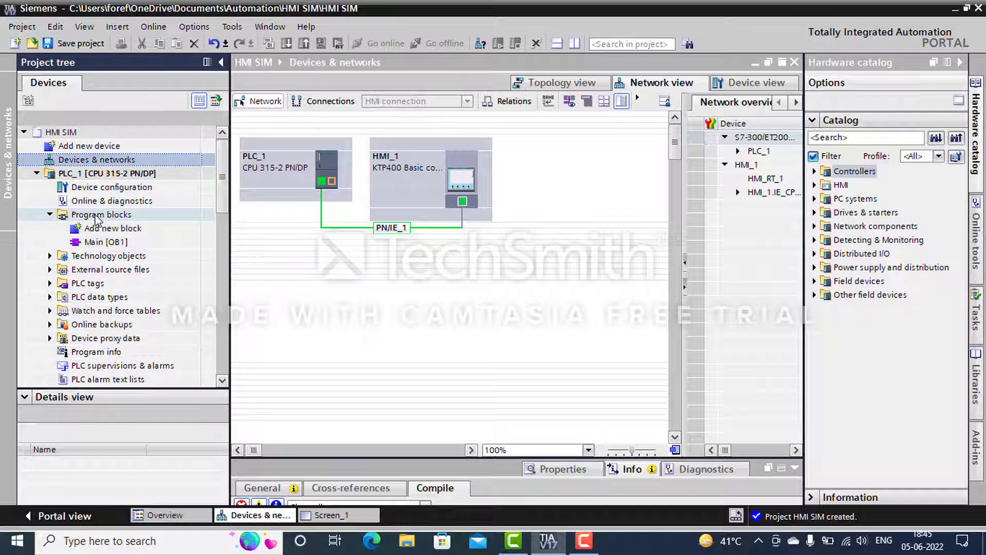
pyautogui.click(99, 242)
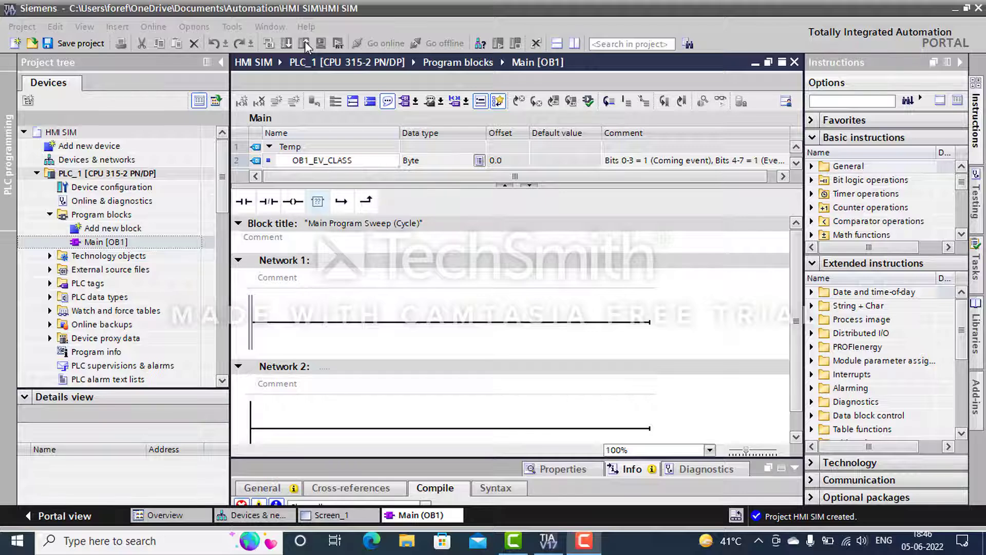
pyautogui.click(267, 204)
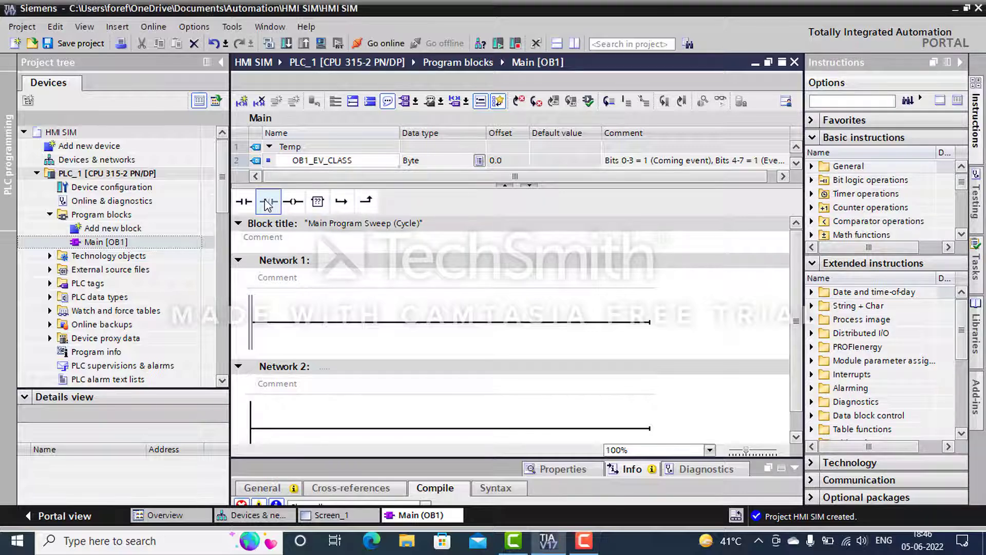
pyautogui.moveTo(267, 204); pyautogui.dragTo(285, 324)
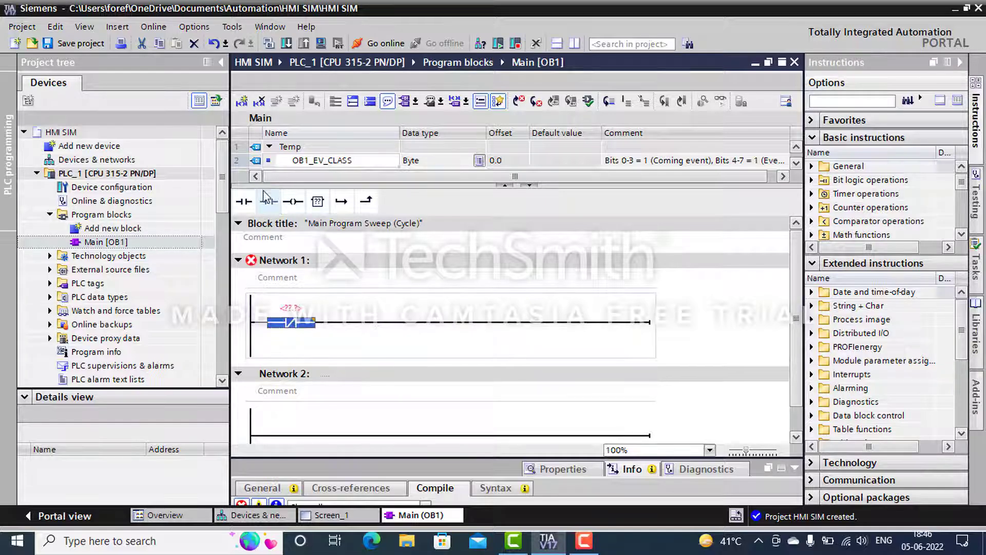
pyautogui.moveTo(244, 202); pyautogui.dragTo(362, 322)
pyautogui.moveTo(297, 202); pyautogui.dragTo(524, 320)
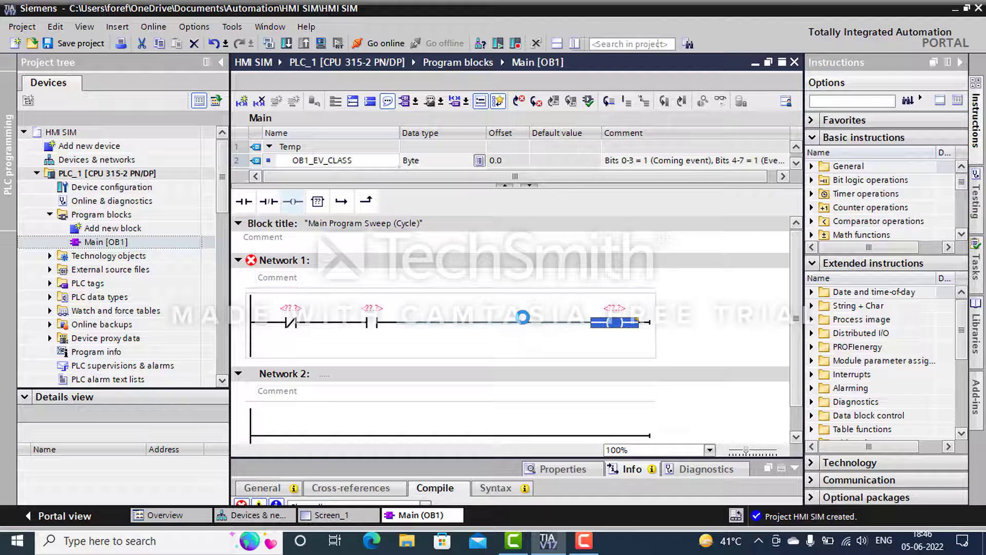
# Add a parallel branch with a normally open contact around the existing normally open contact in Network 1
pyautogui.click(336, 323)
pyautogui.click(345, 204)
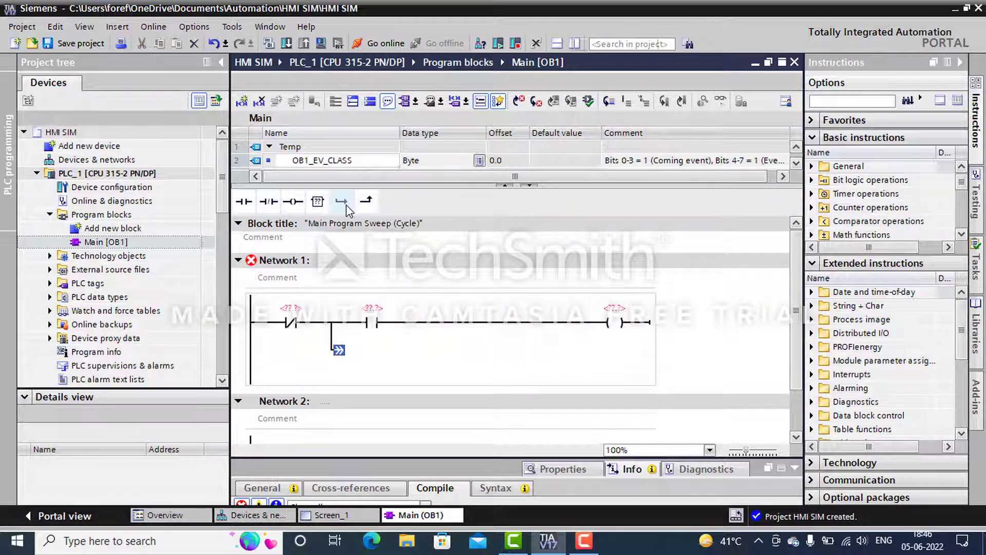
pyautogui.moveTo(243, 201); pyautogui.dragTo(340, 354)
pyautogui.moveTo(406, 364); pyautogui.dragTo(445, 316)
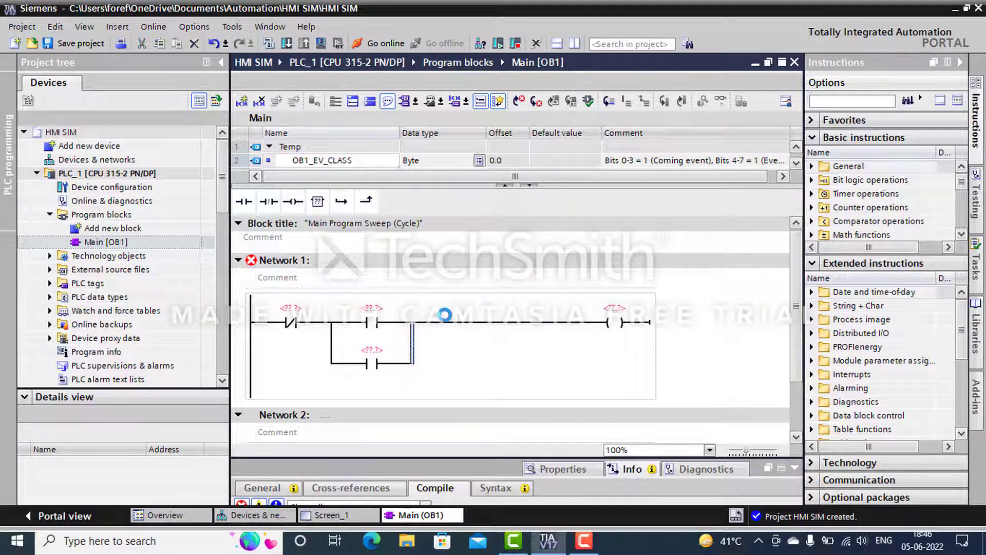
# Name the normally closed contact Stop, the upper normally open contact Start, and both the coil and the branch contact Motor
pyautogui.click(290, 311)
pyautogui.write('Stop')
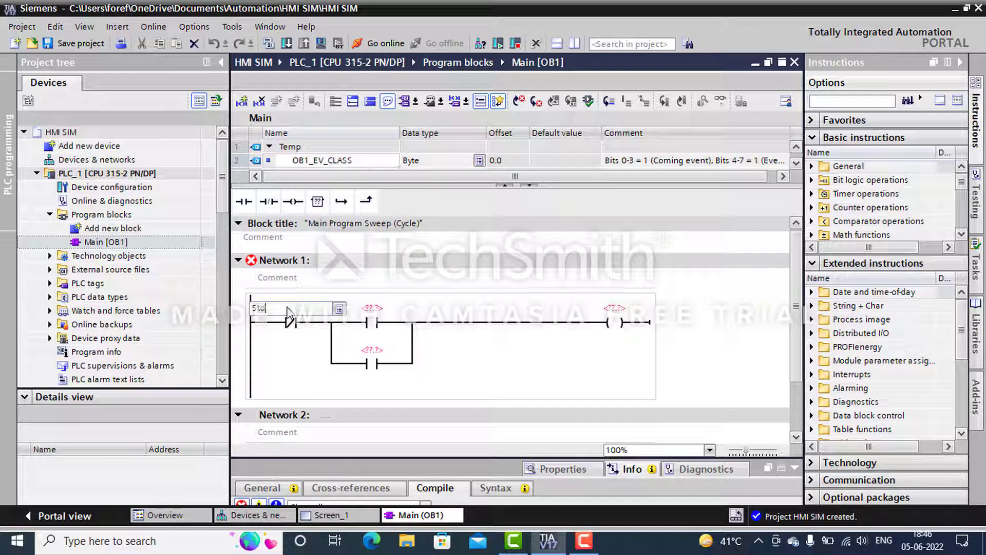
pyautogui.click(377, 311)
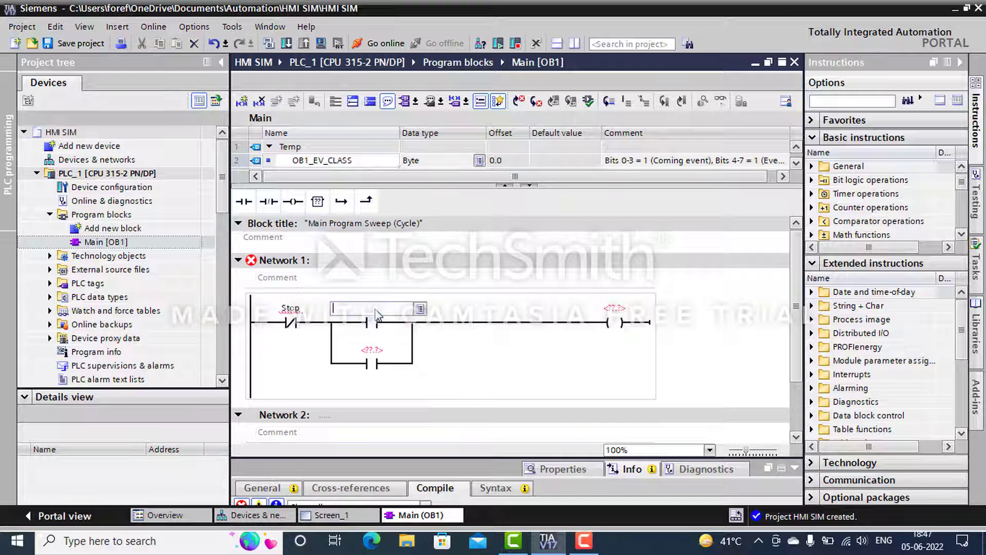
pyautogui.write('Start')
pyautogui.click(605, 313)
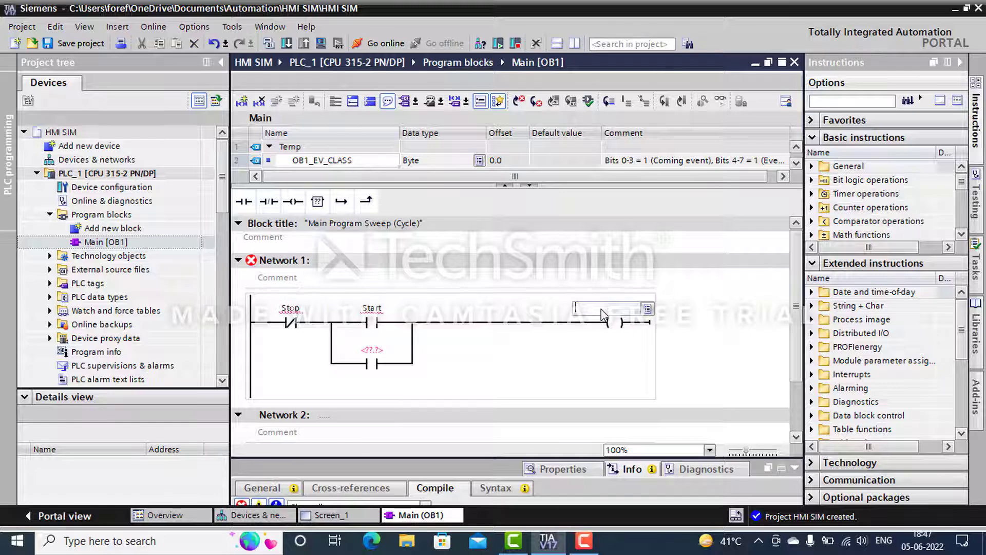
pyautogui.write('Motor')
pyautogui.press('Return')
pyautogui.click(603, 308)
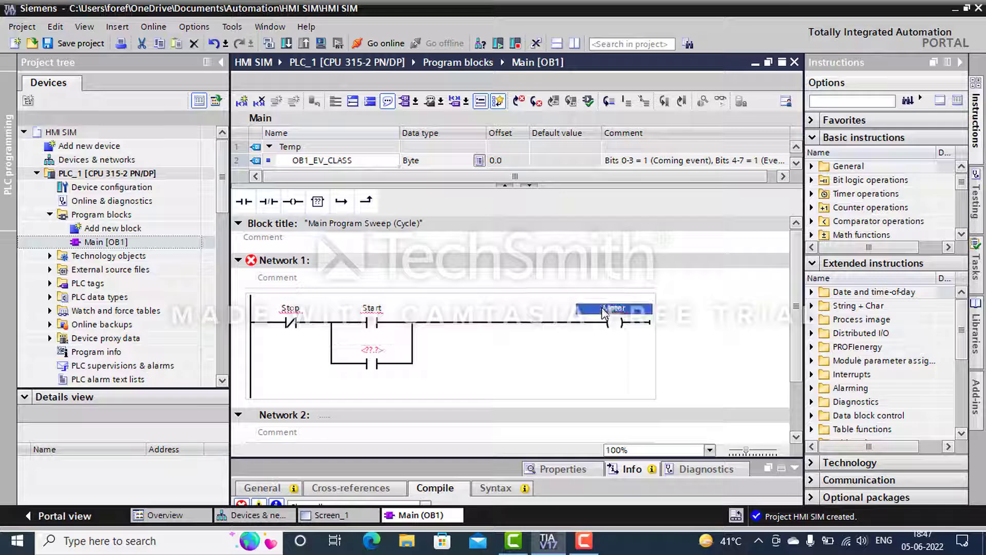
pyautogui.click(370, 351)
pyautogui.write('Motor')
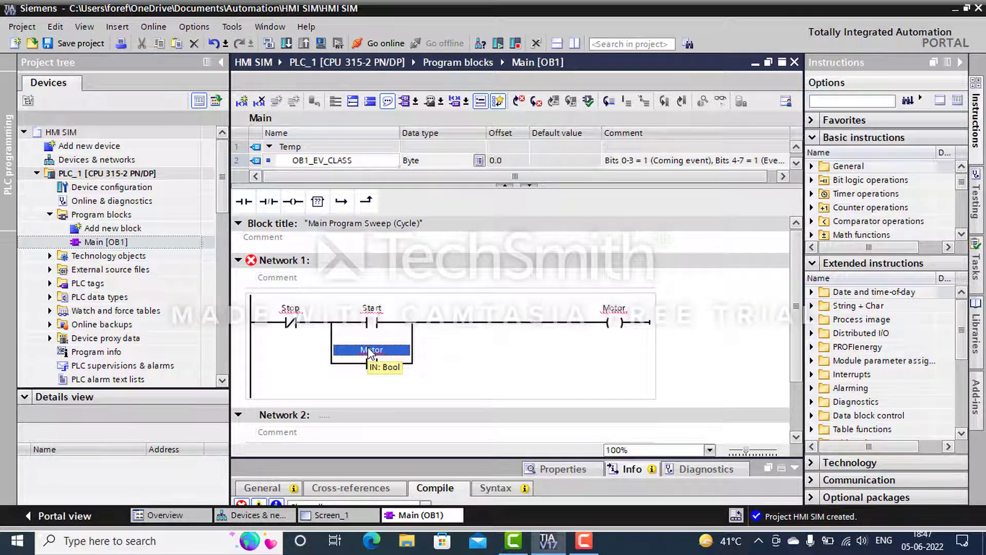
pyautogui.click(472, 381)
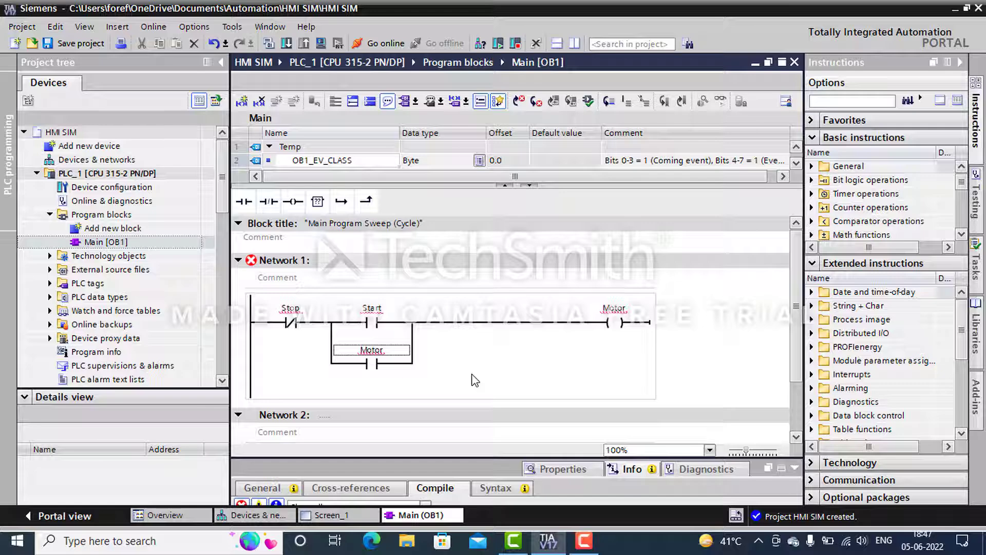
# Start defining the Stop, Start and Motor operands together as tags, assigning Stop to the Global Memory section
pyautogui.click(290, 314)
pyautogui.keyDown('ctrl'); pyautogui.click(367, 314); pyautogui.keyUp('ctrl')
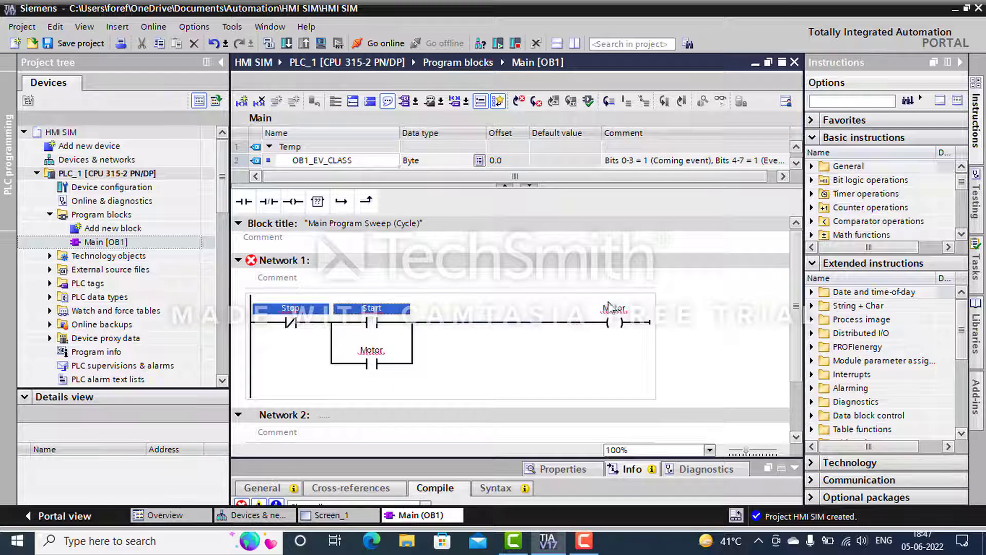
pyautogui.keyDown('ctrl'); pyautogui.click(611, 309); pyautogui.keyUp('ctrl')
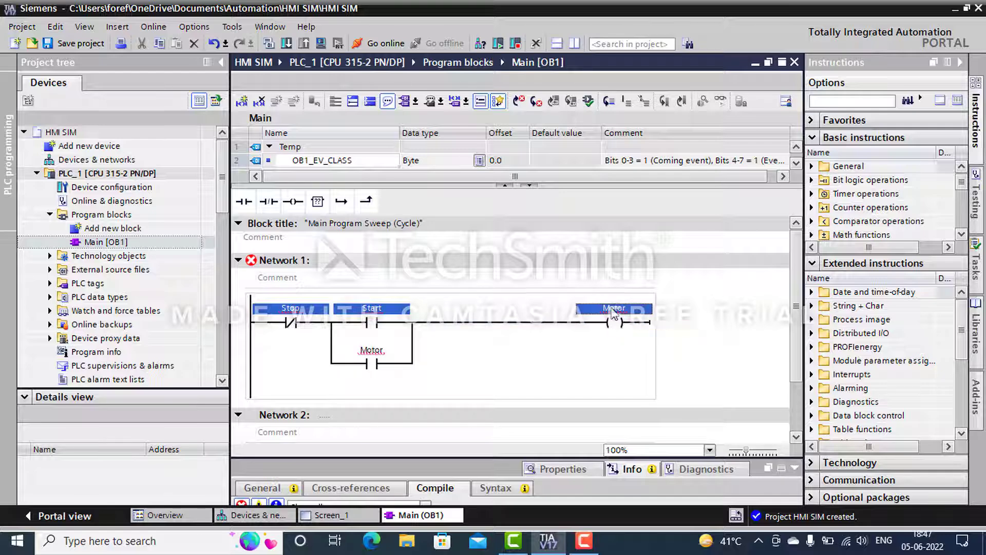
pyautogui.rightClick(614, 312)
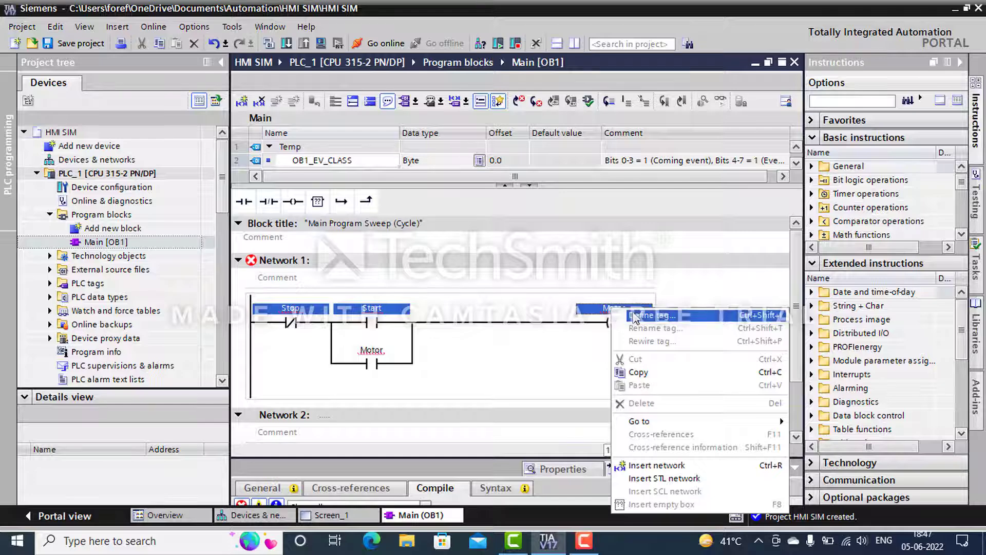
pyautogui.click(637, 316)
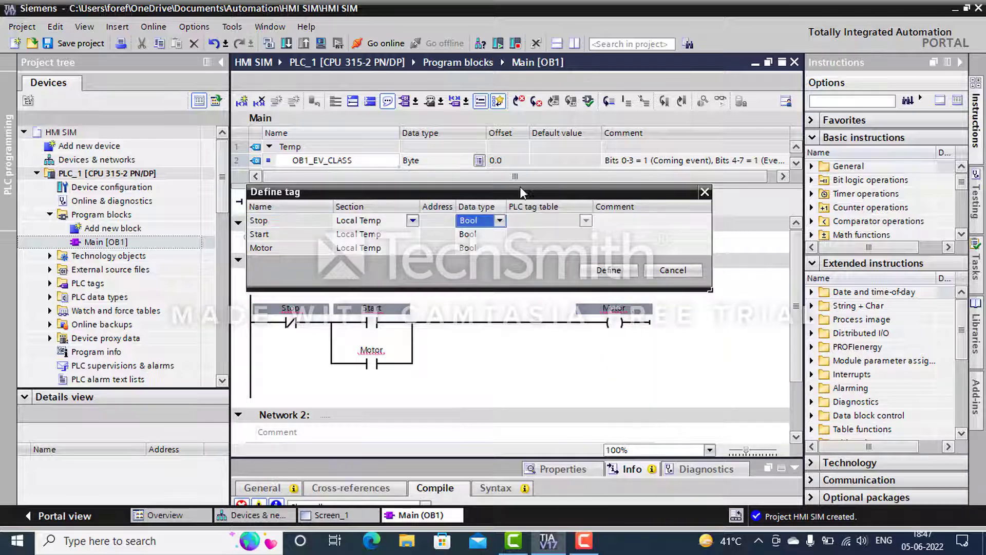
pyautogui.moveTo(486, 188); pyautogui.dragTo(469, 383)
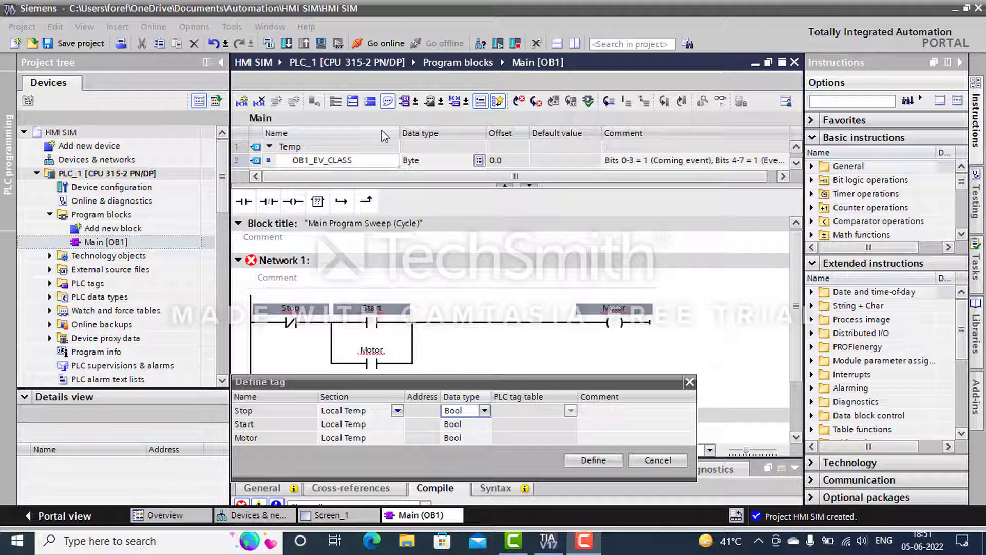
pyautogui.click(398, 411)
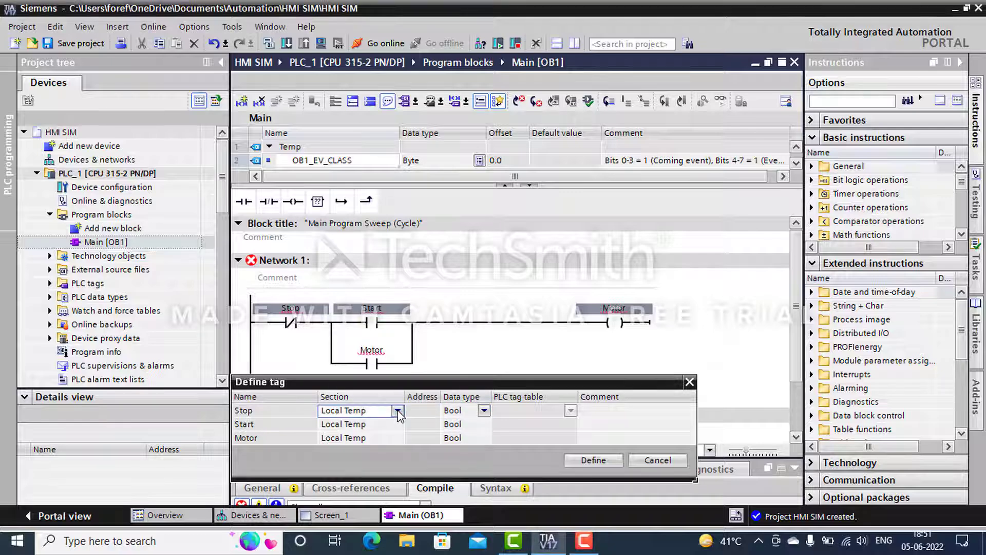
pyautogui.click(398, 411)
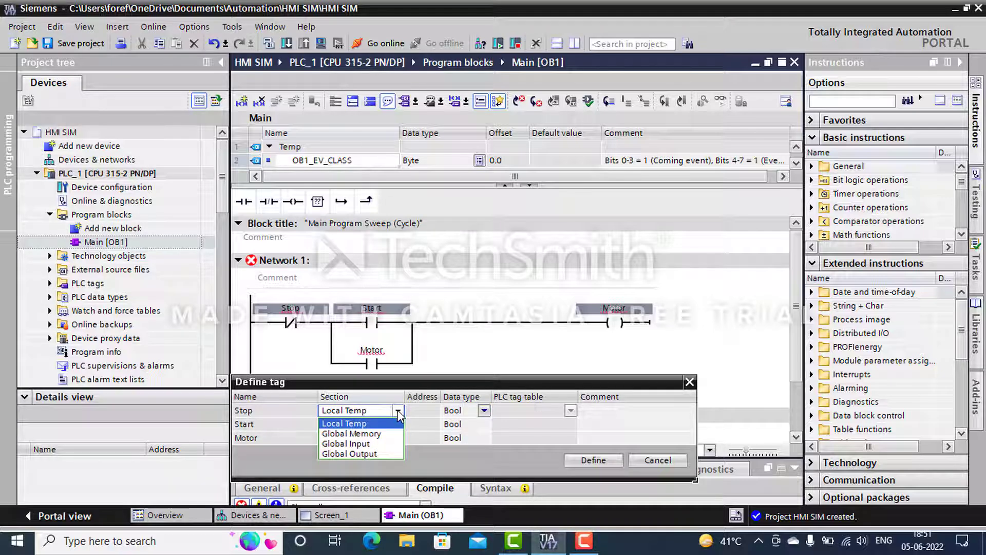
pyautogui.click(389, 436)
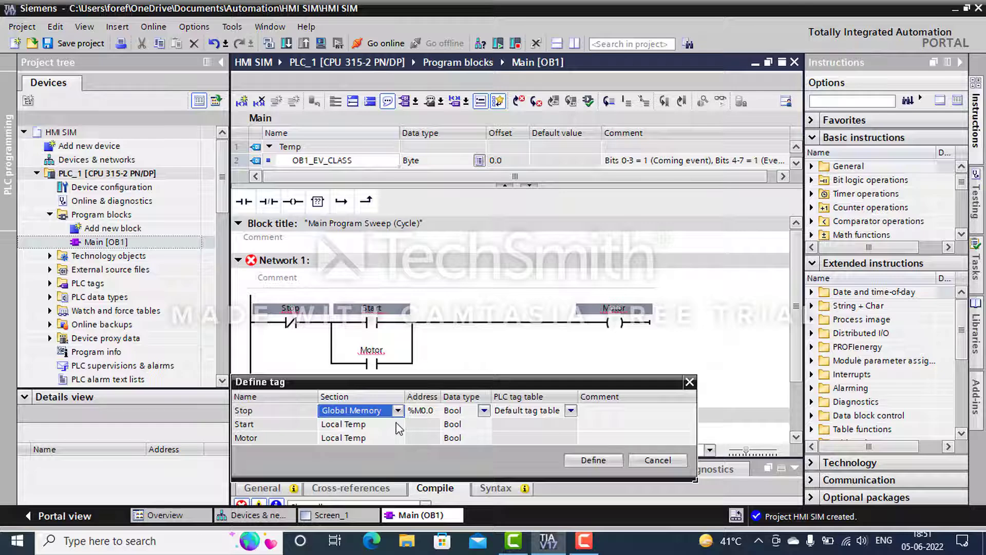
# Assign the Start and Motor tags to Global Memory and define all three tags in the default tag table
pyautogui.click(398, 424)
pyautogui.click(398, 424)
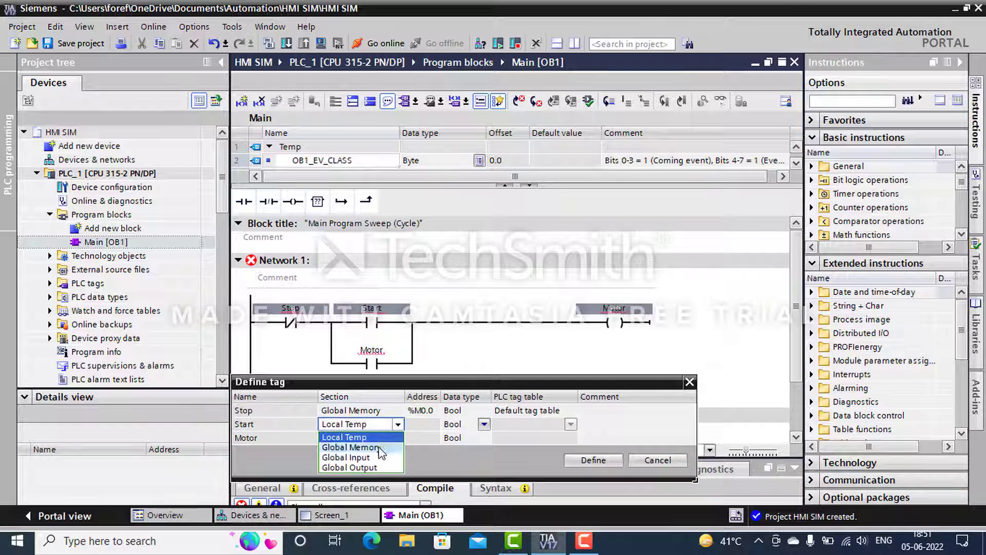
pyautogui.click(381, 448)
pyautogui.click(398, 437)
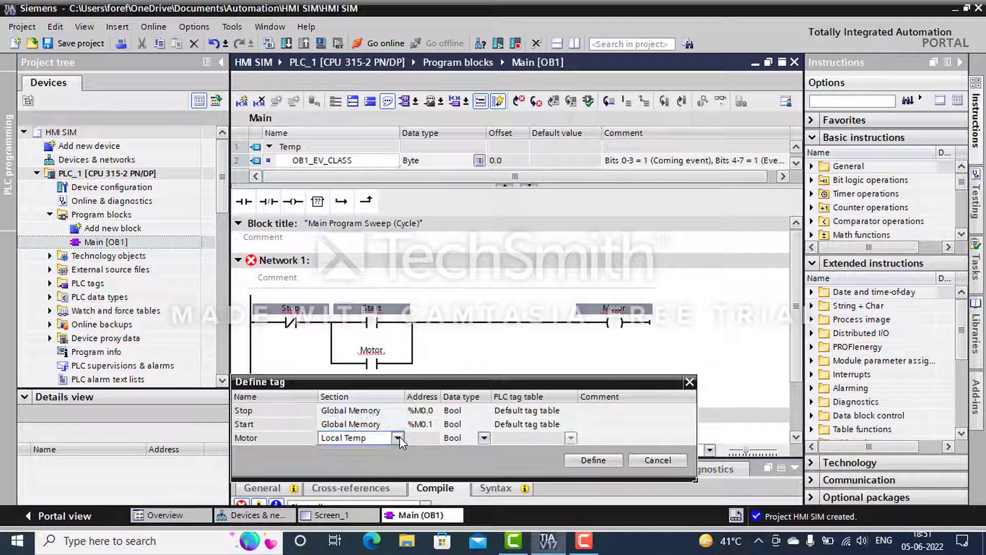
pyautogui.click(399, 437)
pyautogui.click(386, 460)
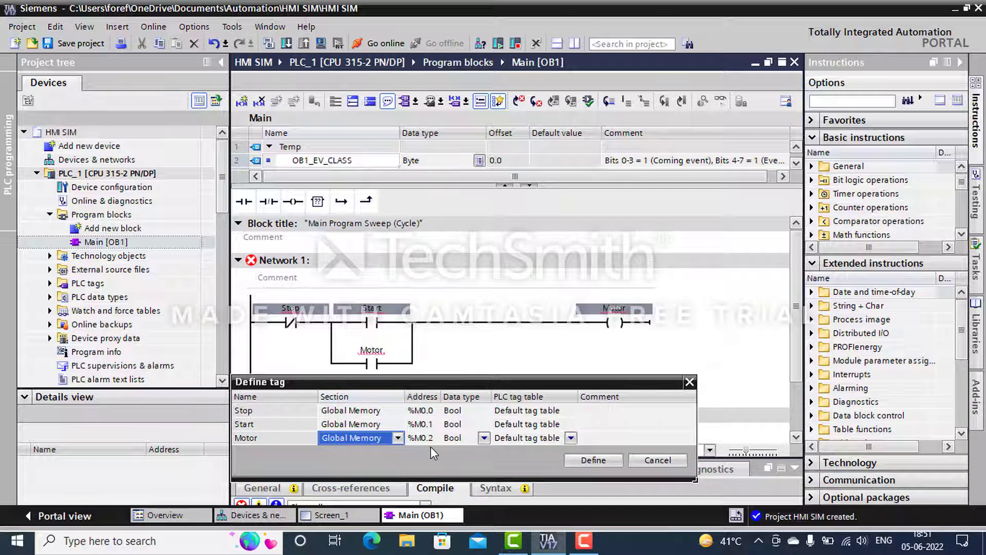
pyautogui.click(591, 460)
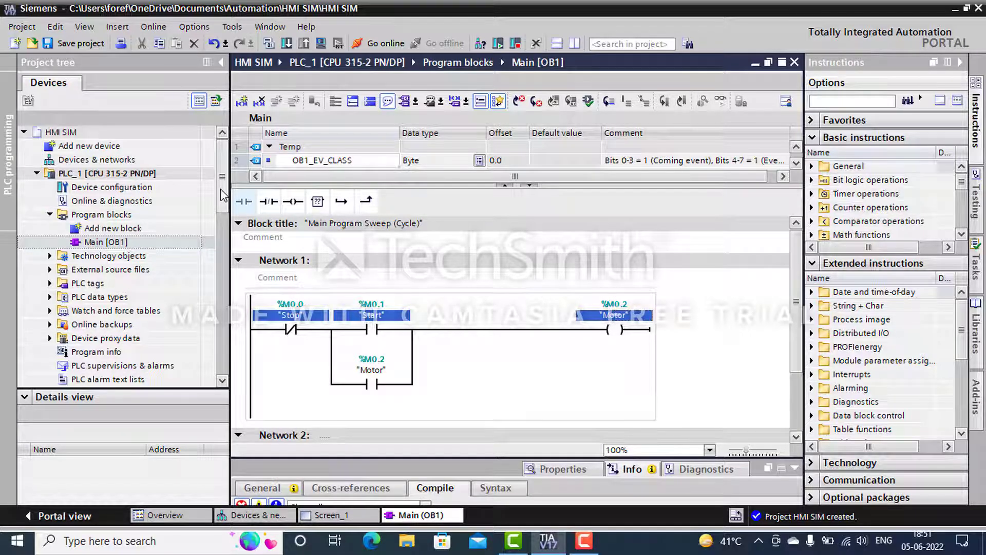
# Open Screen_1 of HMI_1 and place a button labelled Stop in the upper-left area of the panel screen
pyautogui.scroll(-4, 222, 196)
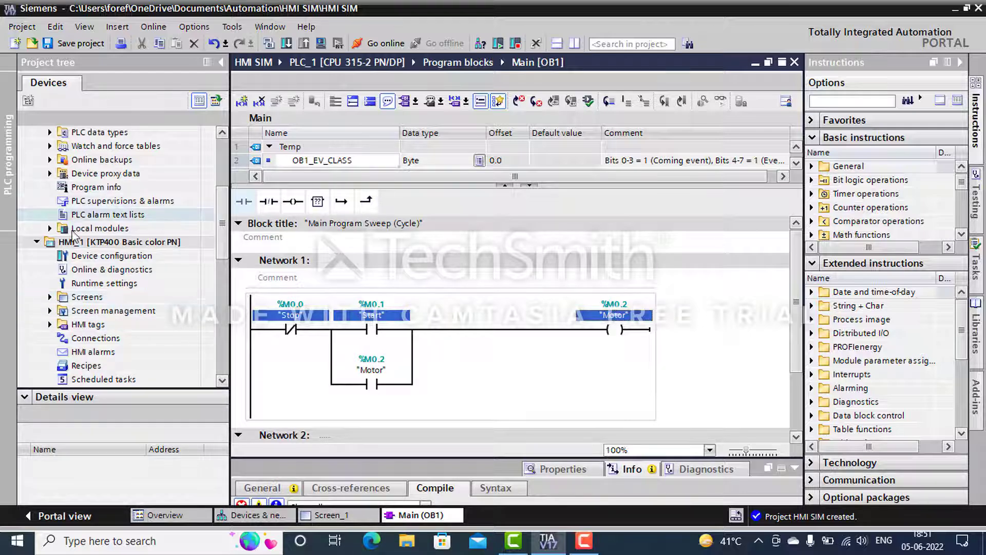
pyautogui.click(49, 296)
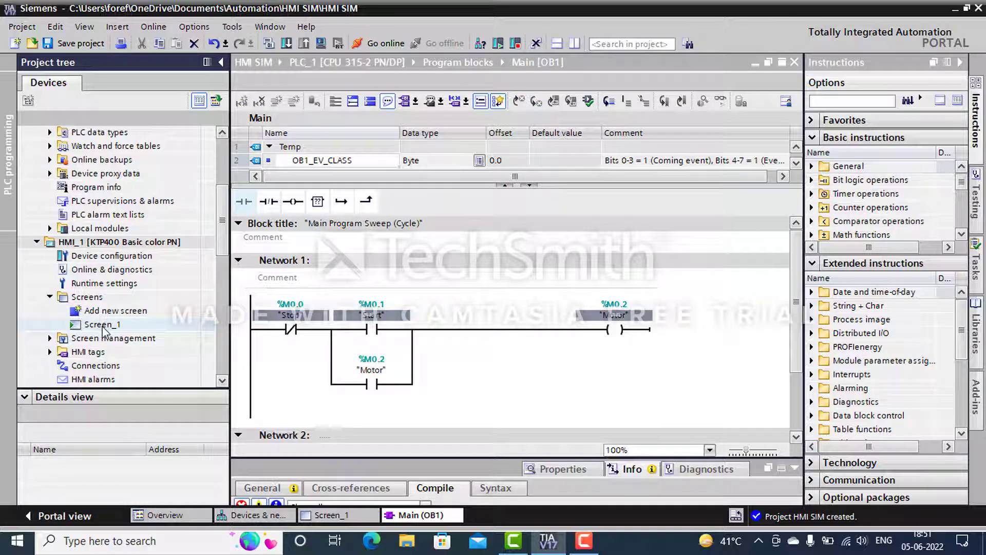
pyautogui.doubleClick(102, 326)
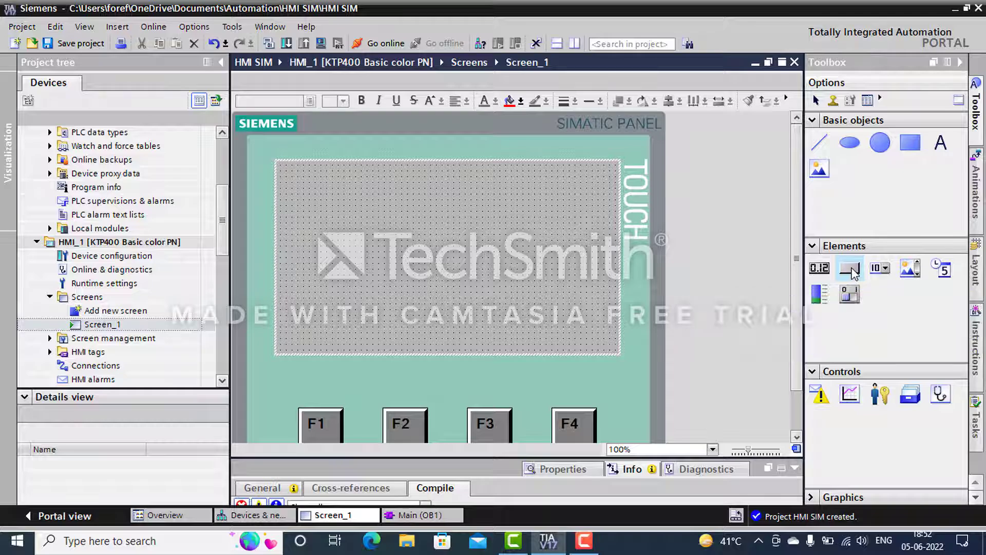
pyautogui.moveTo(853, 276); pyautogui.dragTo(326, 220)
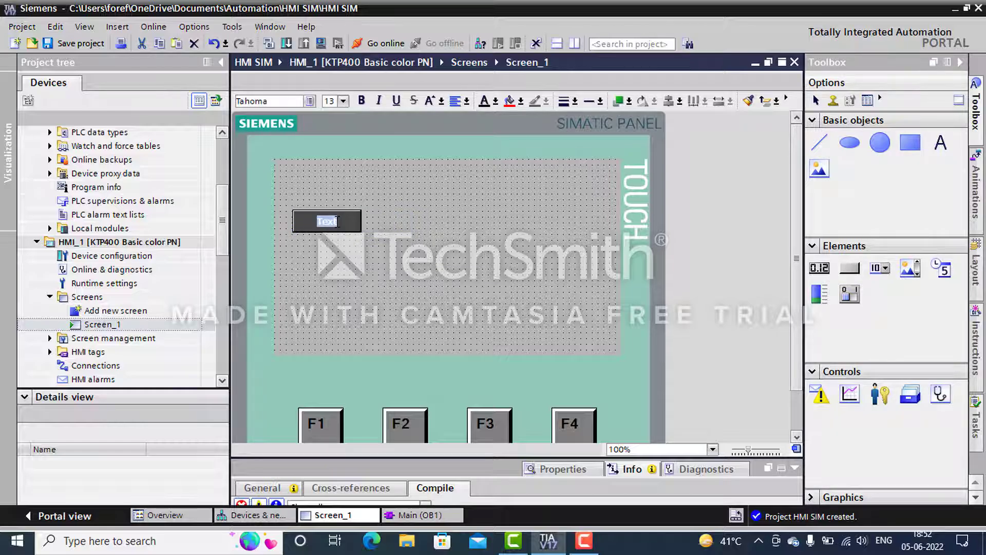
pyautogui.press('BackSpace')
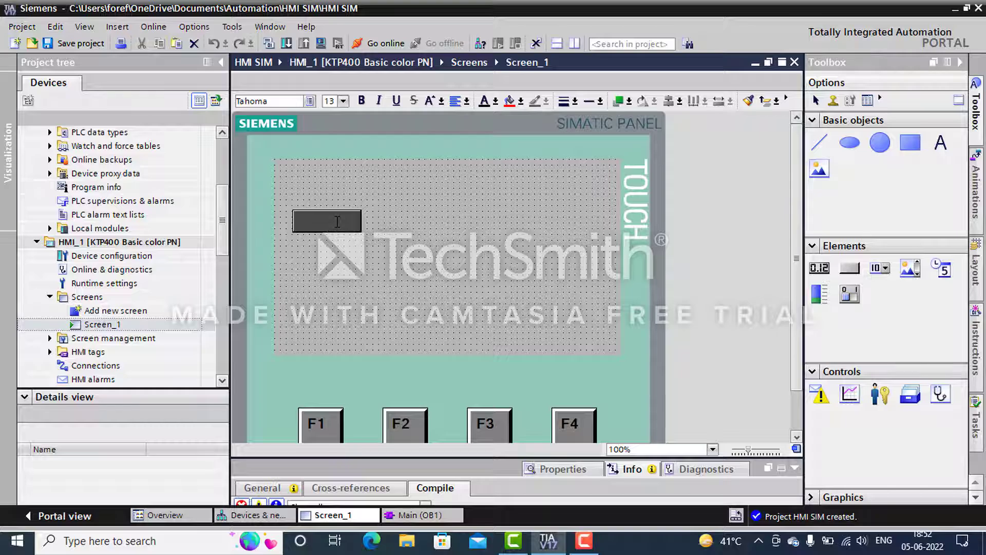
pyautogui.write('Stop')
# Set the Stop button's background color to red (255, 0, 31)
pyautogui.moveTo(453, 456); pyautogui.dragTo(483, 320)
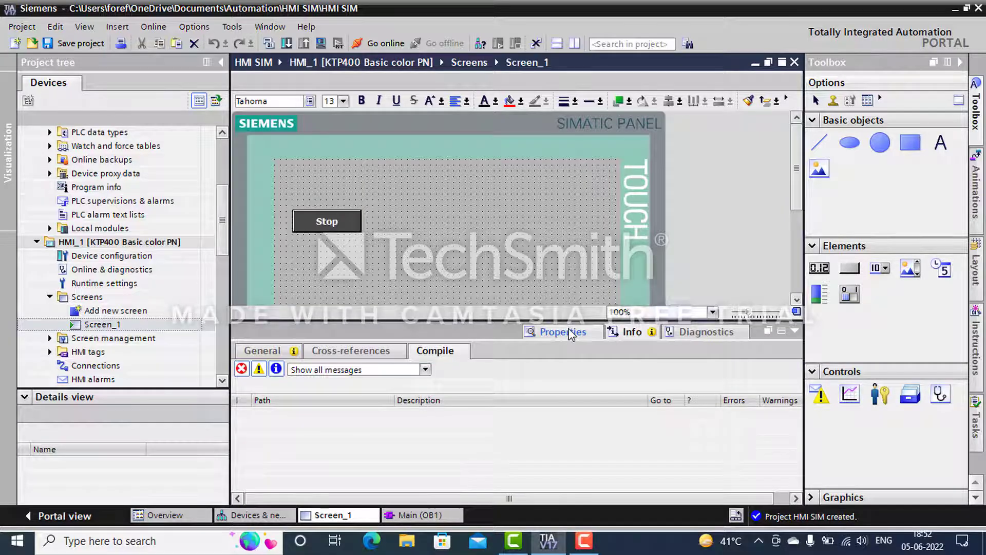
pyautogui.click(565, 332)
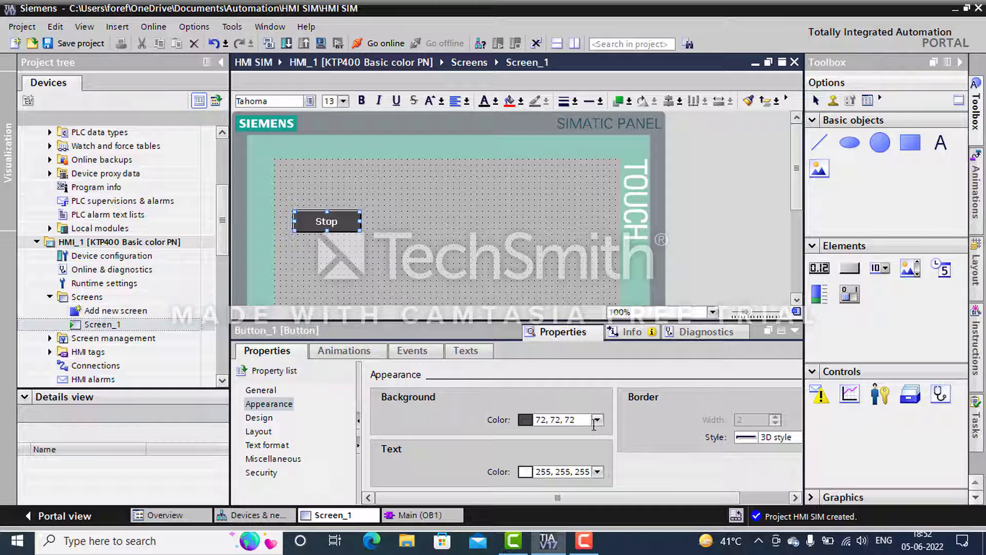
pyautogui.click(598, 420)
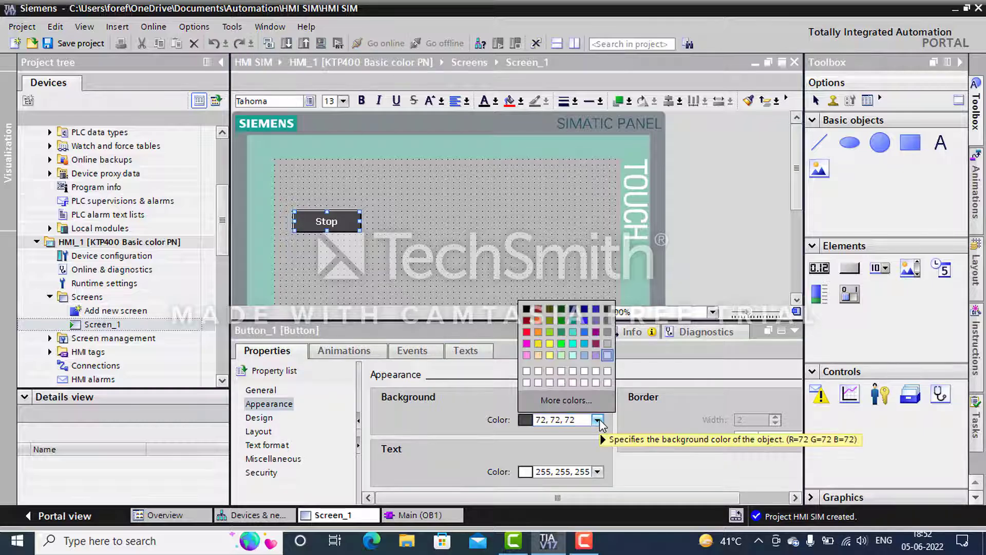
pyautogui.click(528, 333)
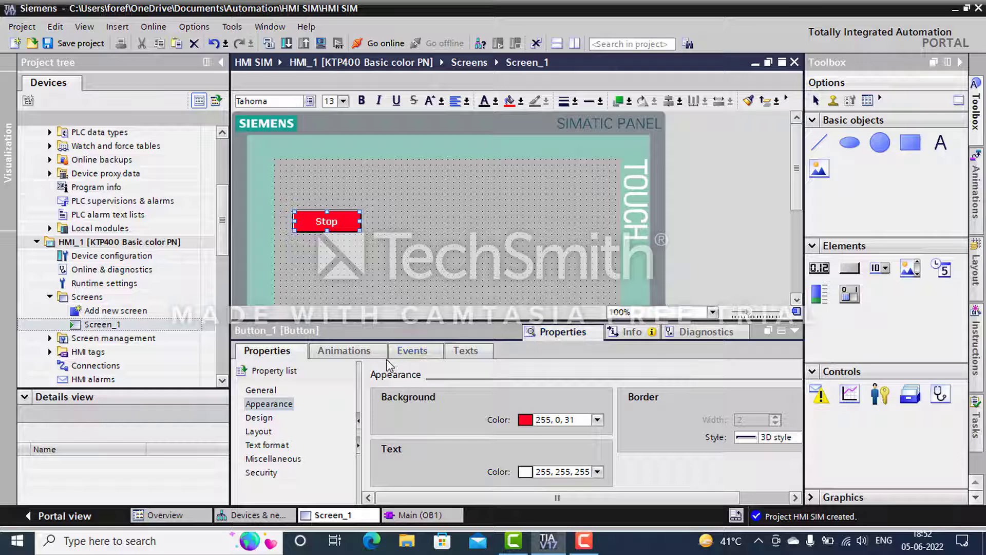
# Add the SetBitWhileKeyPressed system function to the Stop button's Press event
pyautogui.click(412, 351)
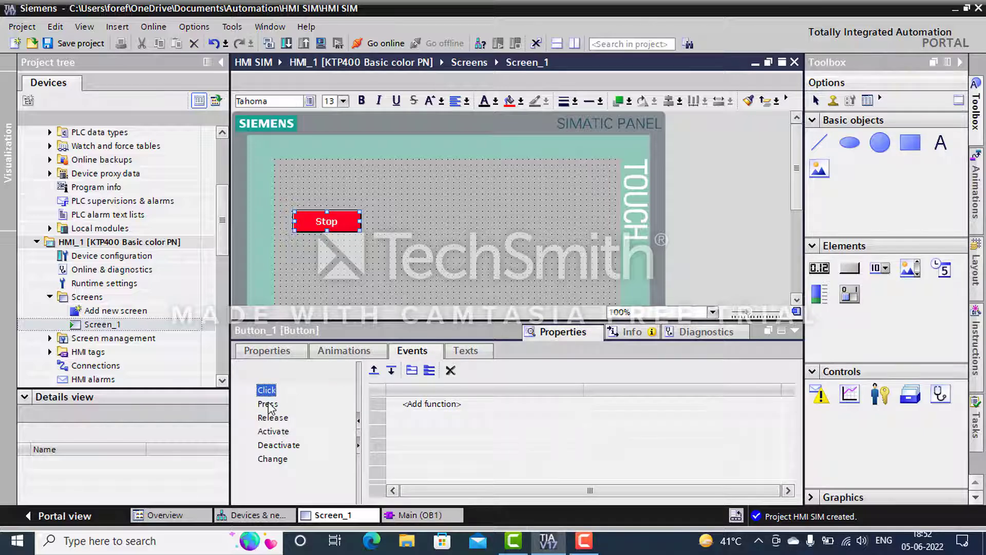
pyautogui.click(268, 405)
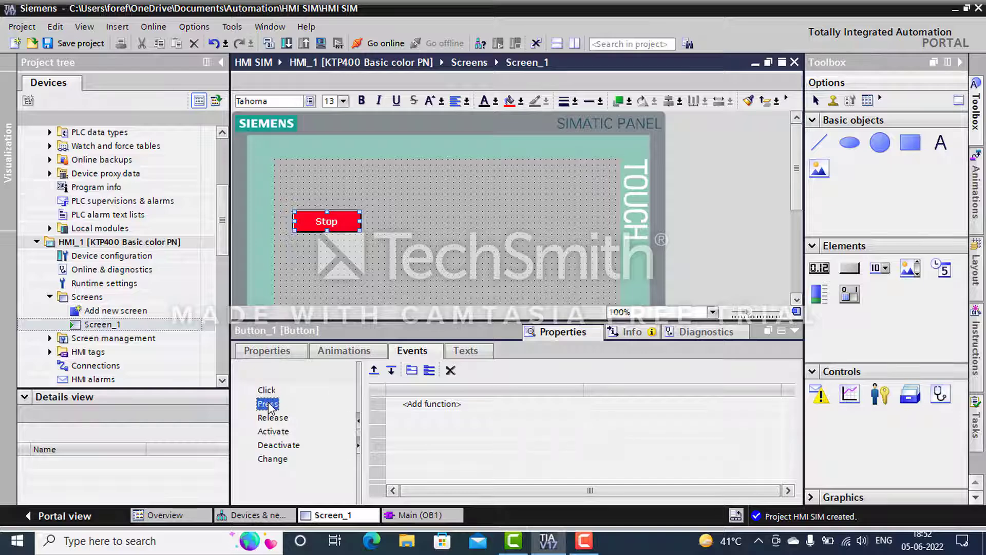
pyautogui.click(507, 406)
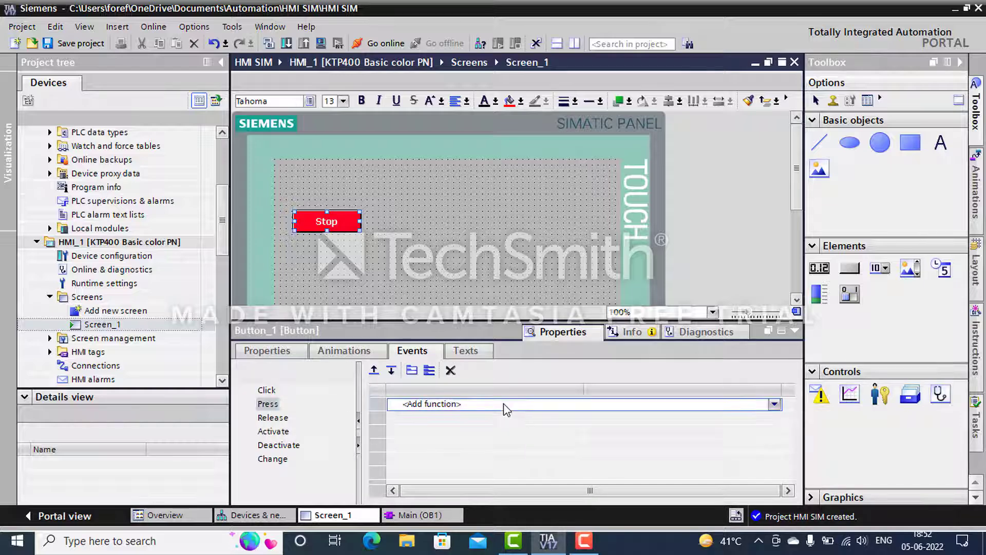
pyautogui.click(775, 405)
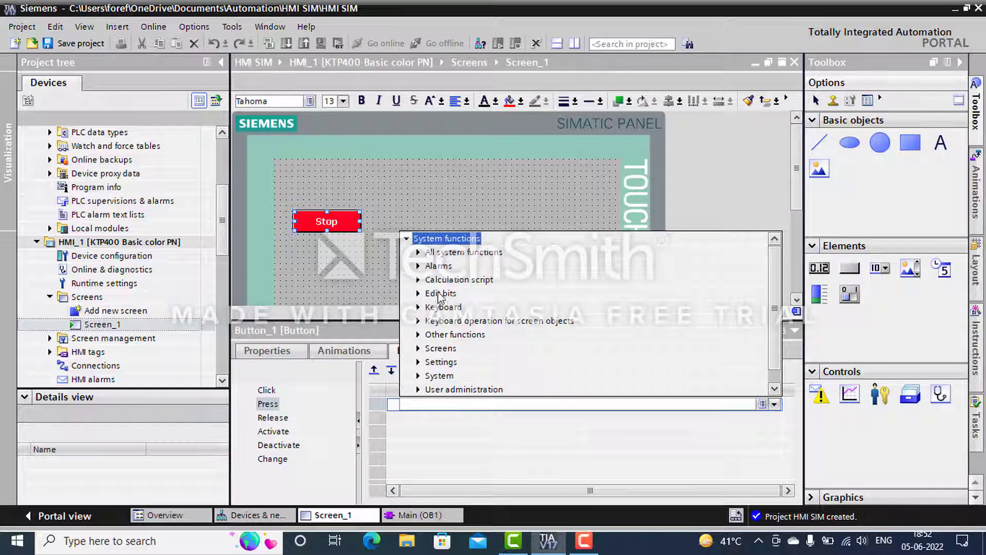
pyautogui.click(440, 297)
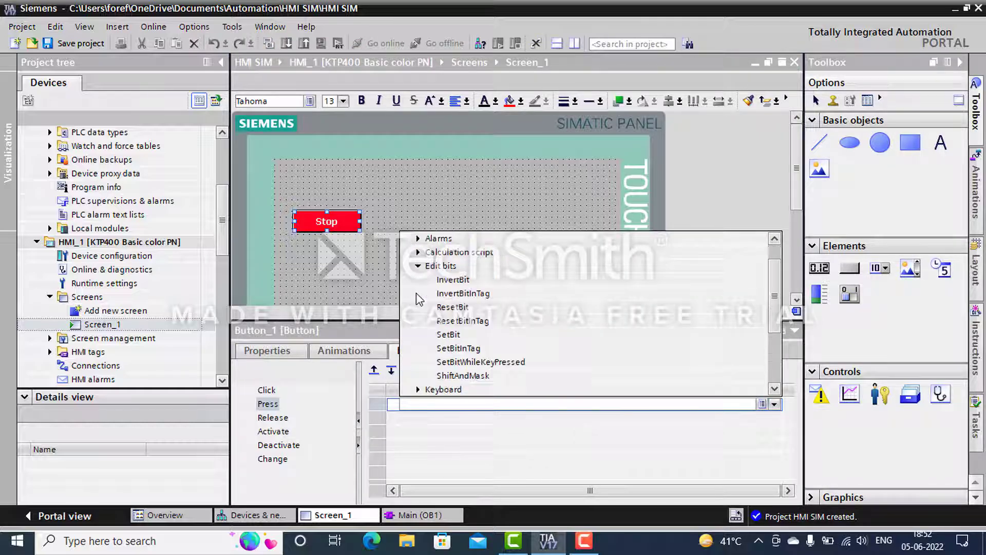
pyautogui.click(508, 362)
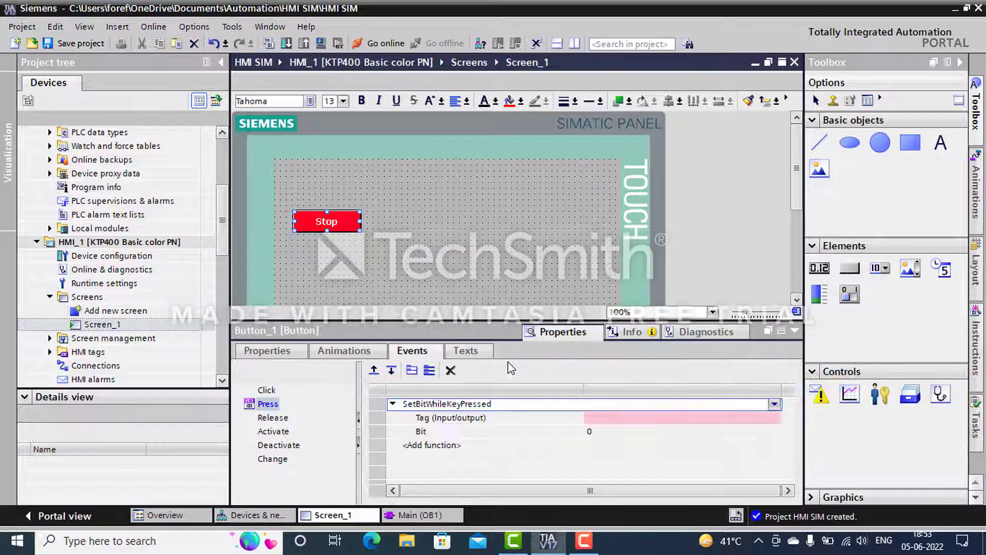
# Assign the PLC tag Stop from the default tag table to the Stop button's SetBitWhileKeyPressed function
pyautogui.click(615, 419)
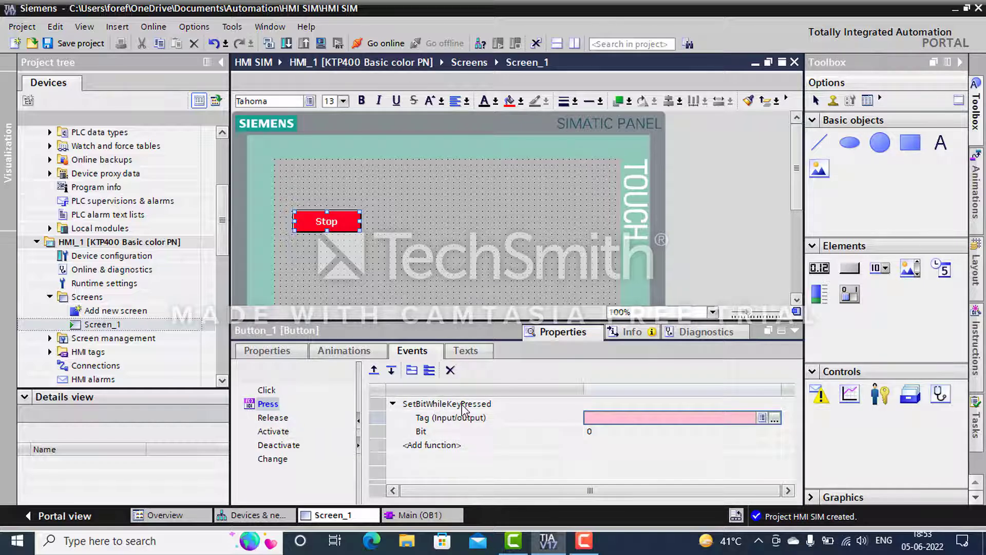
pyautogui.click(775, 418)
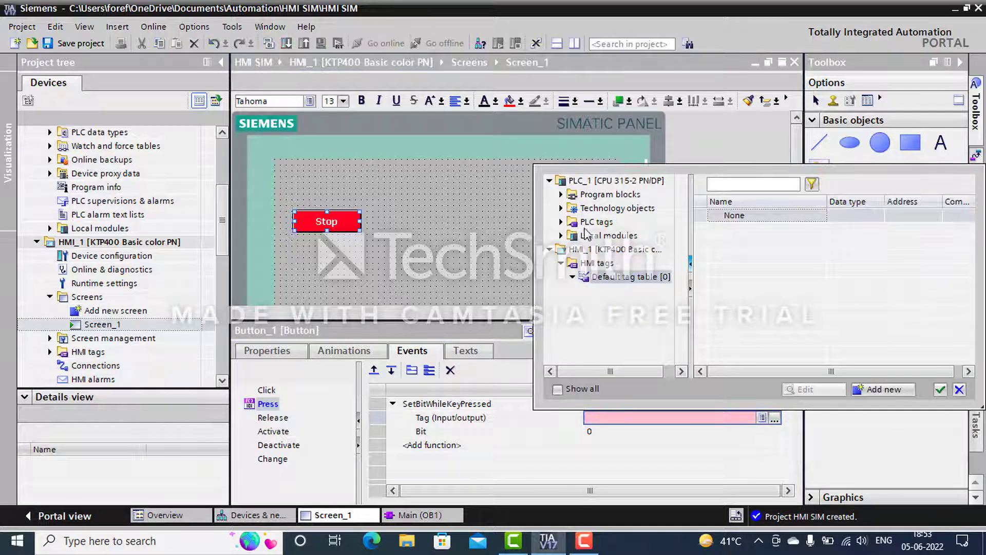
pyautogui.click(562, 222)
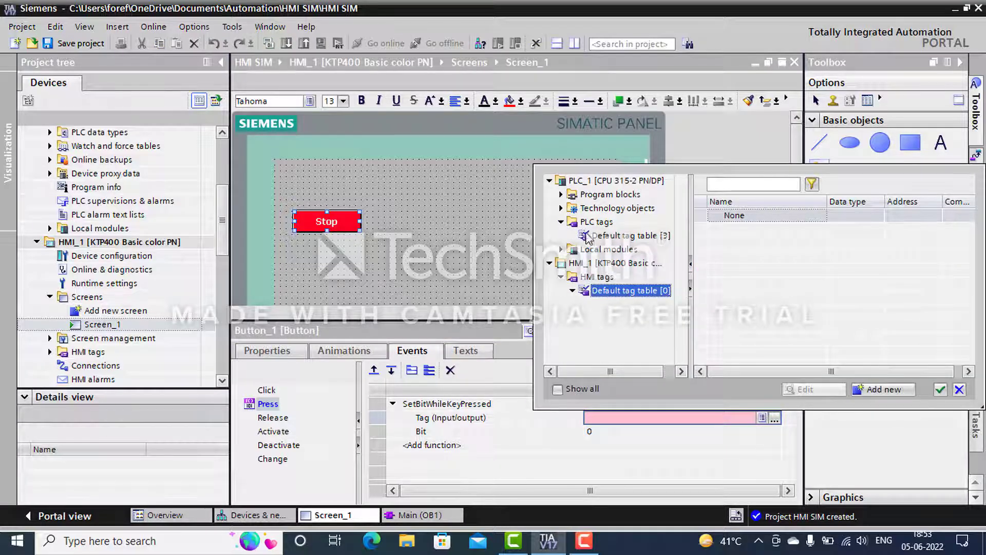
pyautogui.click(610, 236)
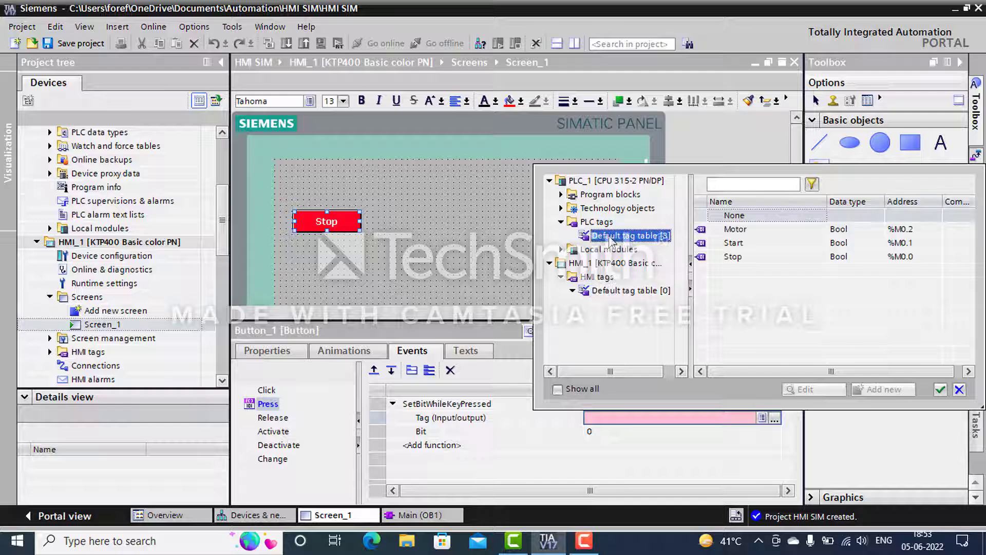
pyautogui.click(765, 261)
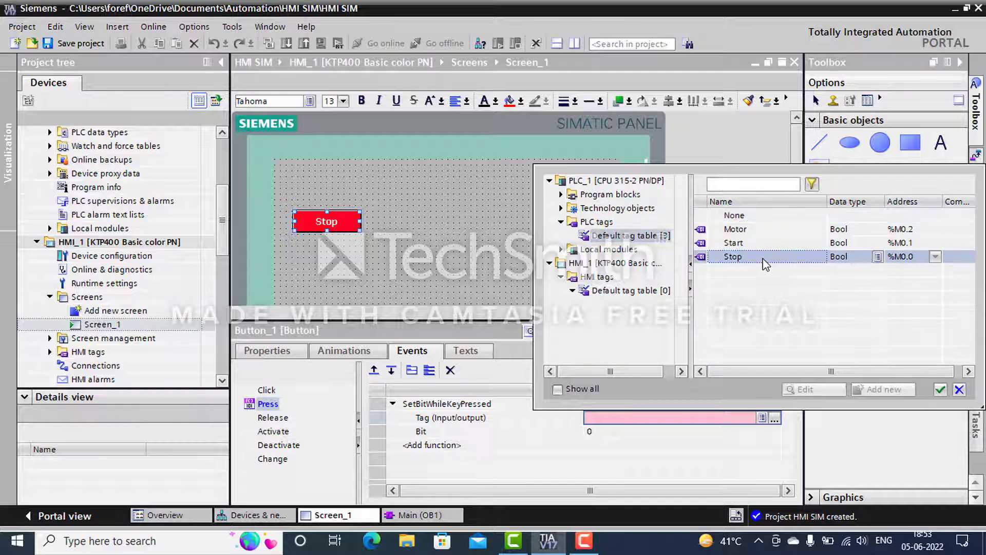
pyautogui.click(942, 392)
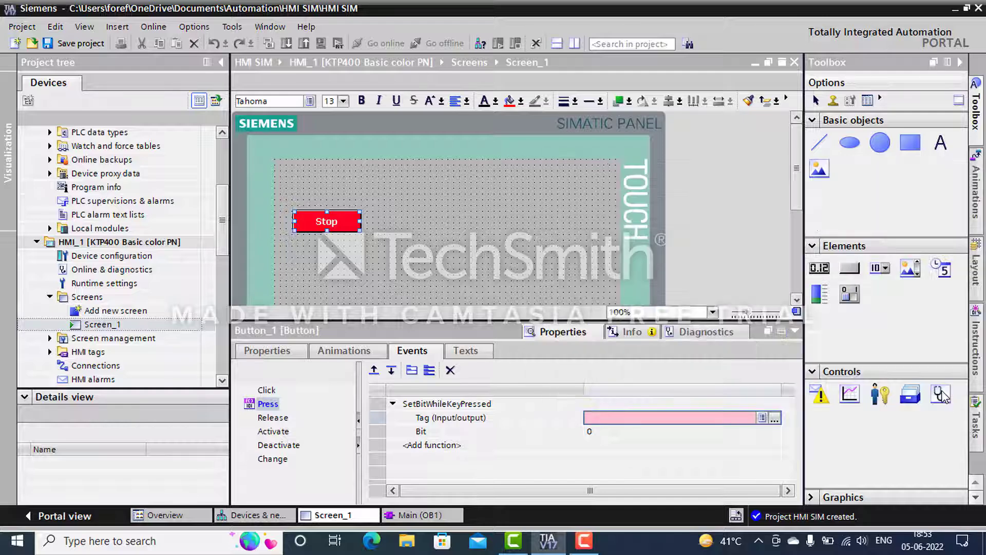
pyautogui.click(644, 451)
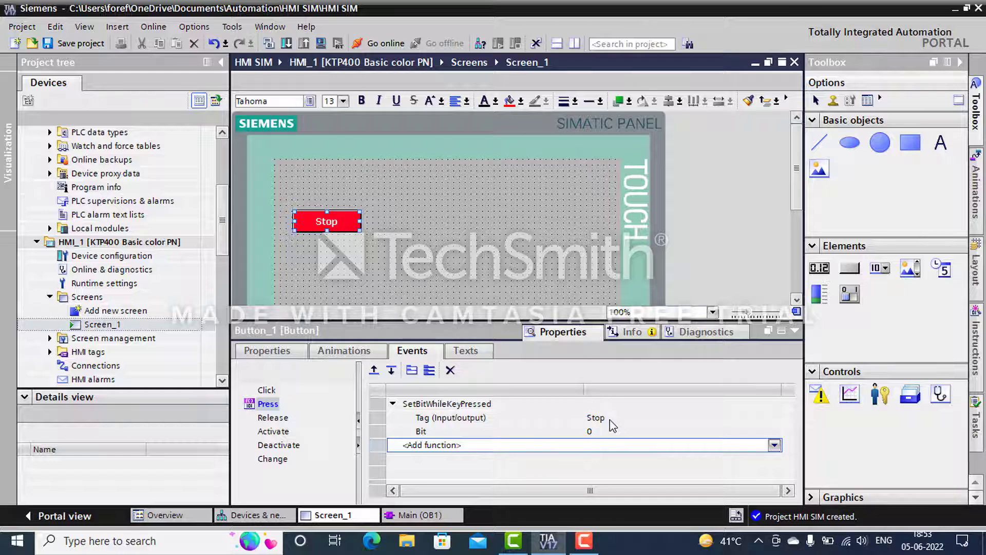
pyautogui.click(589, 434)
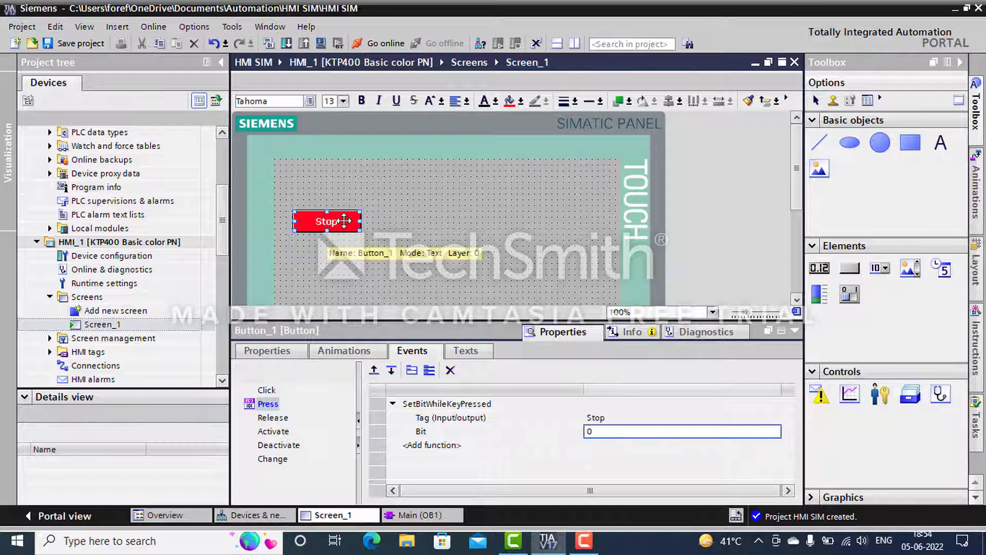
# Duplicate the Stop button, place the copy directly below it and relabel the copy Start
pyautogui.click(344, 221)
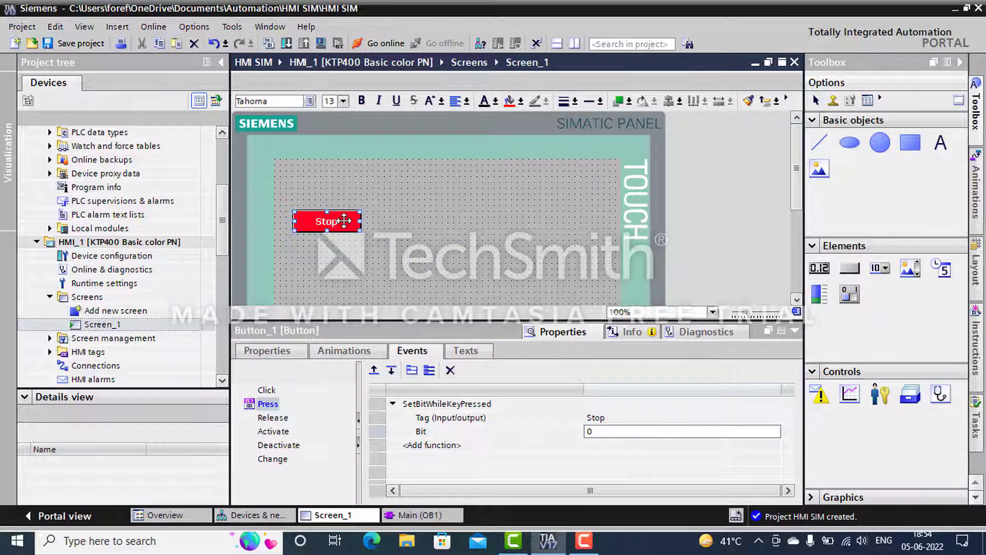
pyautogui.hotkey('ctrl', 'v')
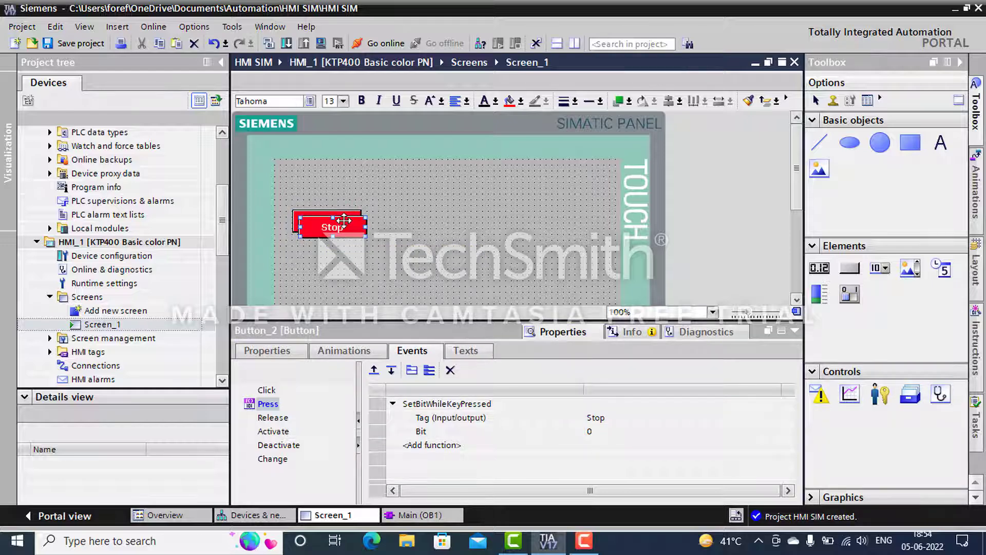
pyautogui.moveTo(344, 221); pyautogui.dragTo(335, 252)
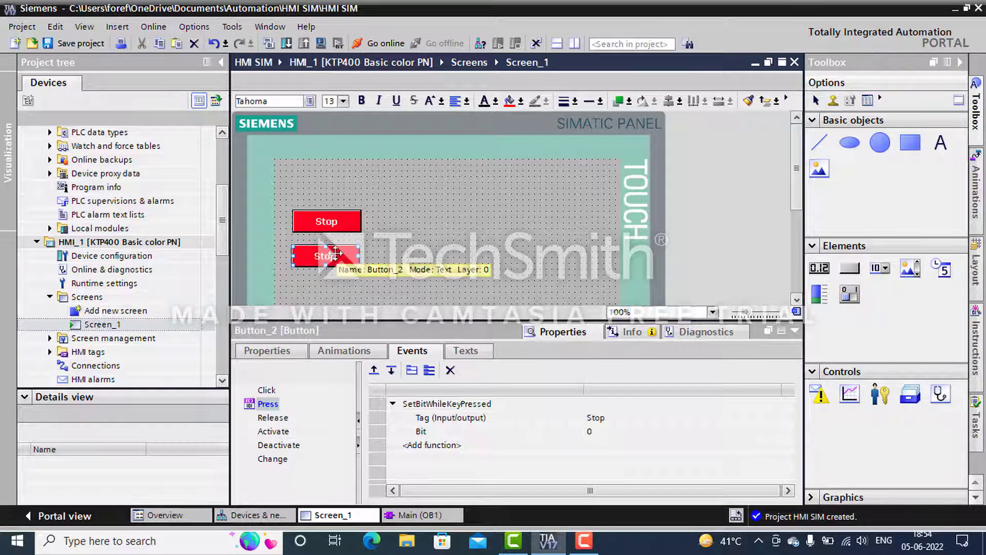
pyautogui.doubleClick(337, 255)
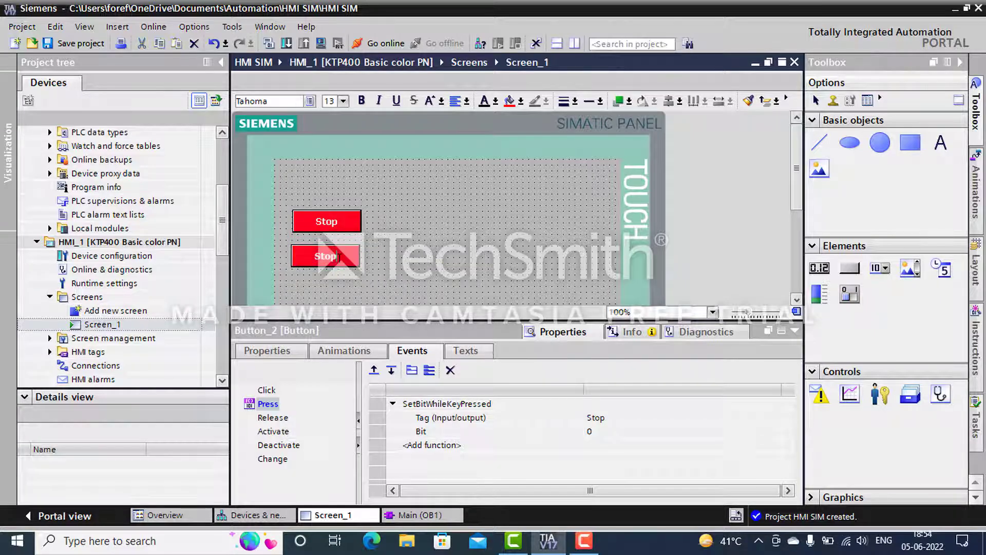
pyautogui.press('BackSpace')
pyautogui.press('BackSpace')
pyautogui.write('art')
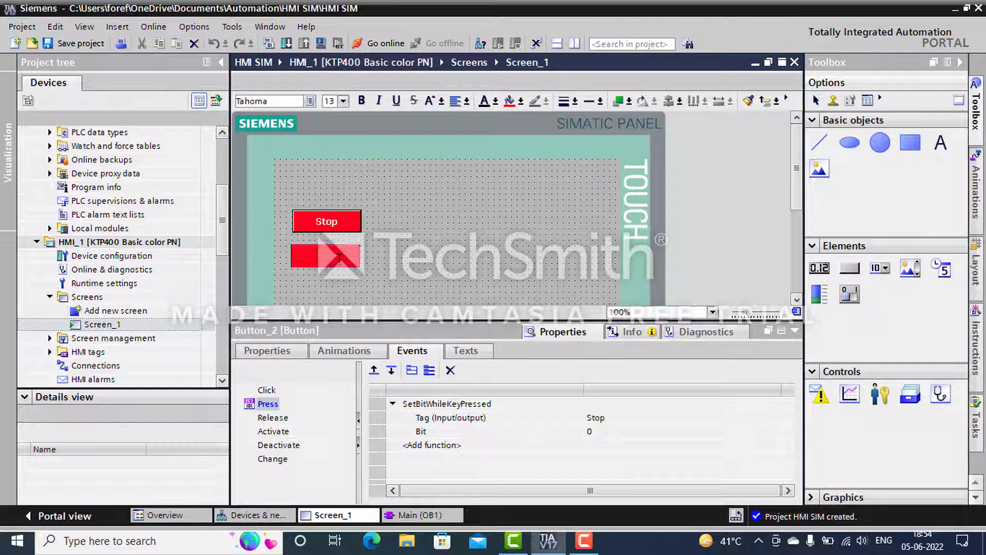
pyautogui.click(381, 285)
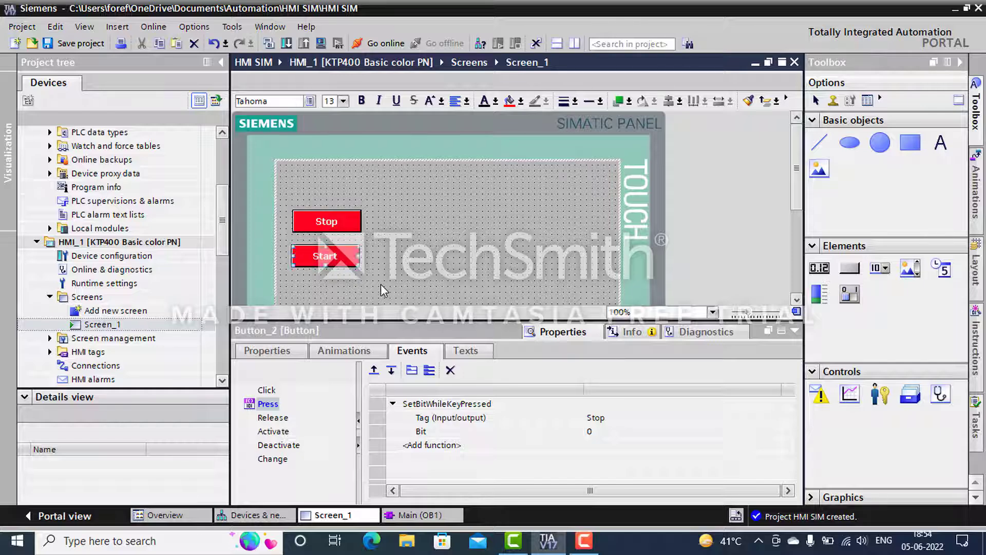
# Set the Start button's background color to green (0, 255, 31)
pyautogui.click(344, 260)
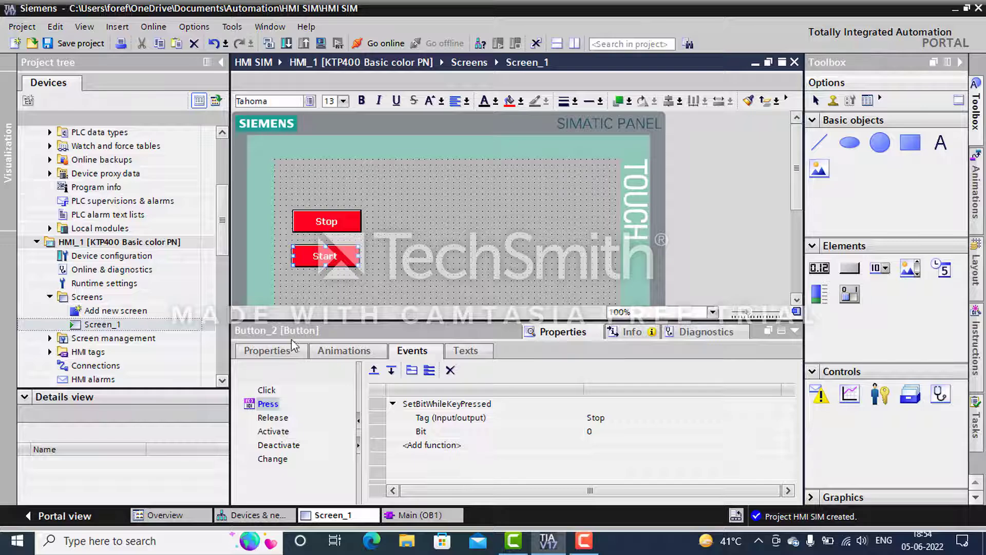
pyautogui.click(280, 349)
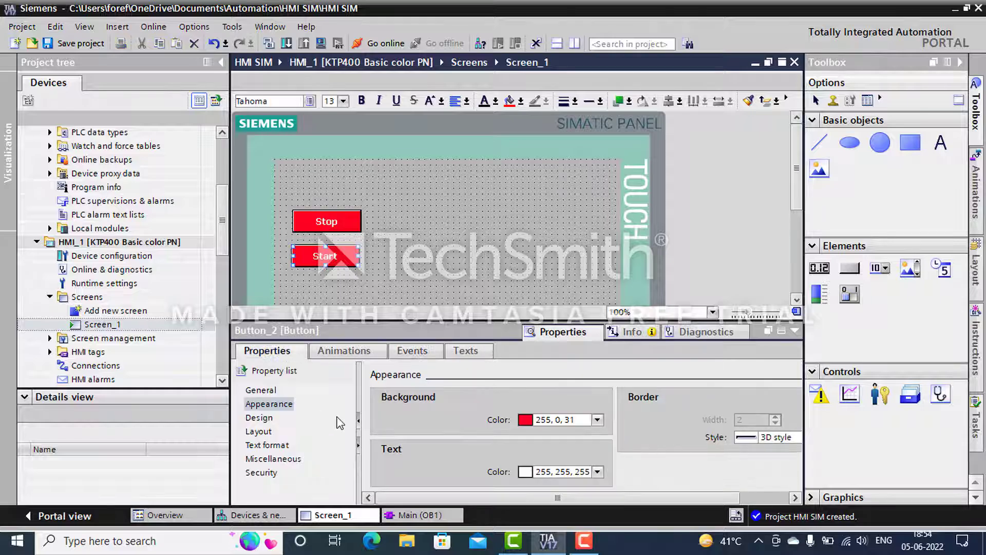
pyautogui.click(597, 420)
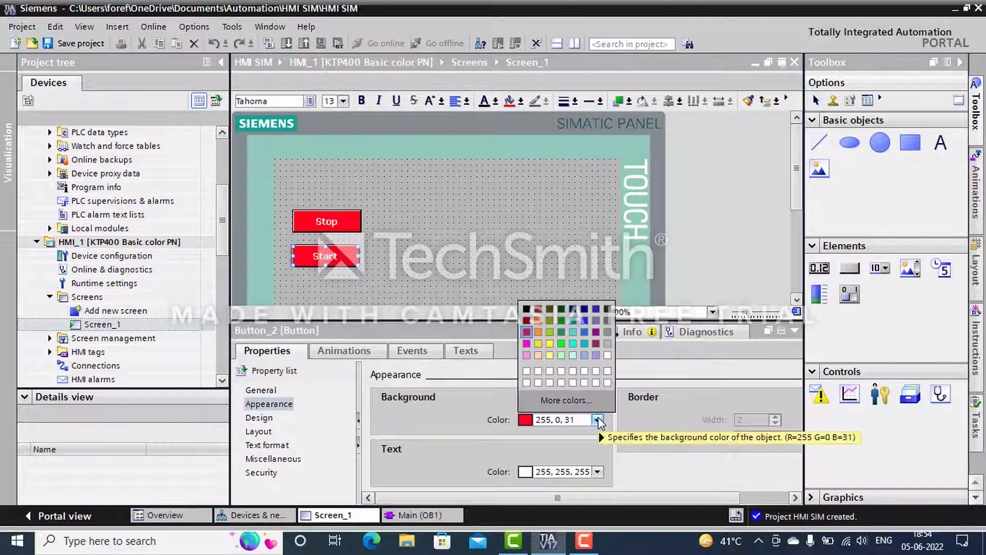
pyautogui.click(565, 341)
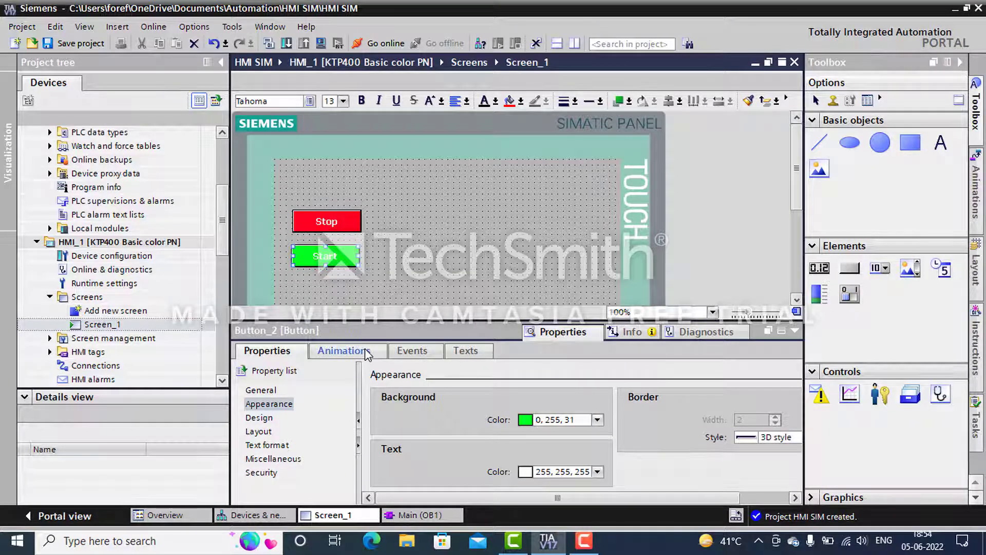
# Assign the PLC tag Start from the default tag table to the Start button's SetBitWhileKeyPressed function
pyautogui.click(412, 350)
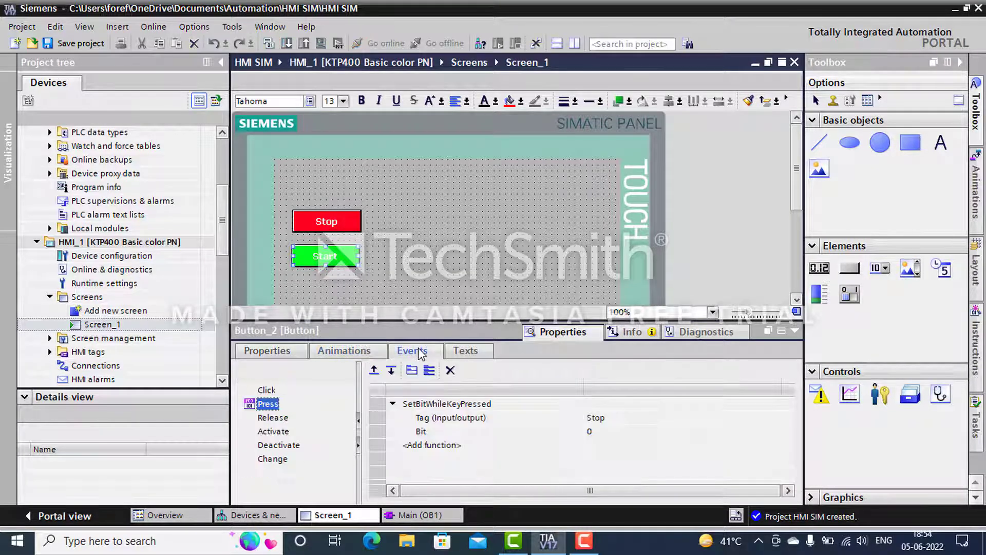
pyautogui.click(624, 420)
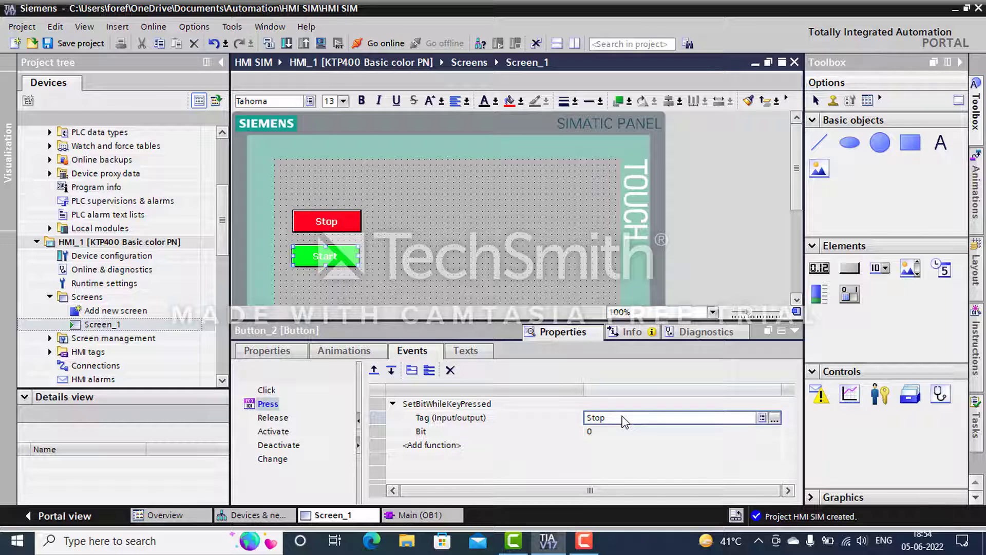
pyautogui.click(774, 419)
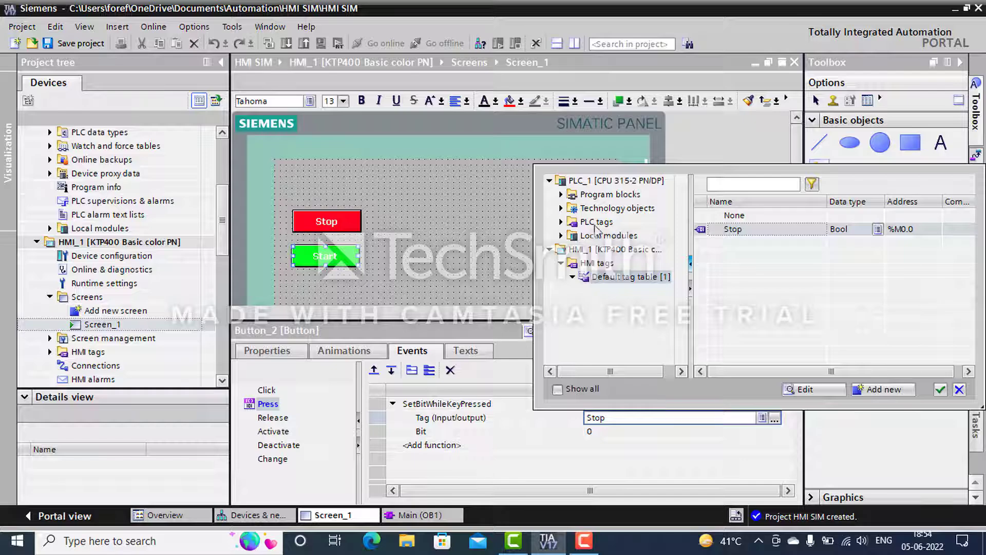
pyautogui.click(561, 222)
pyautogui.click(617, 236)
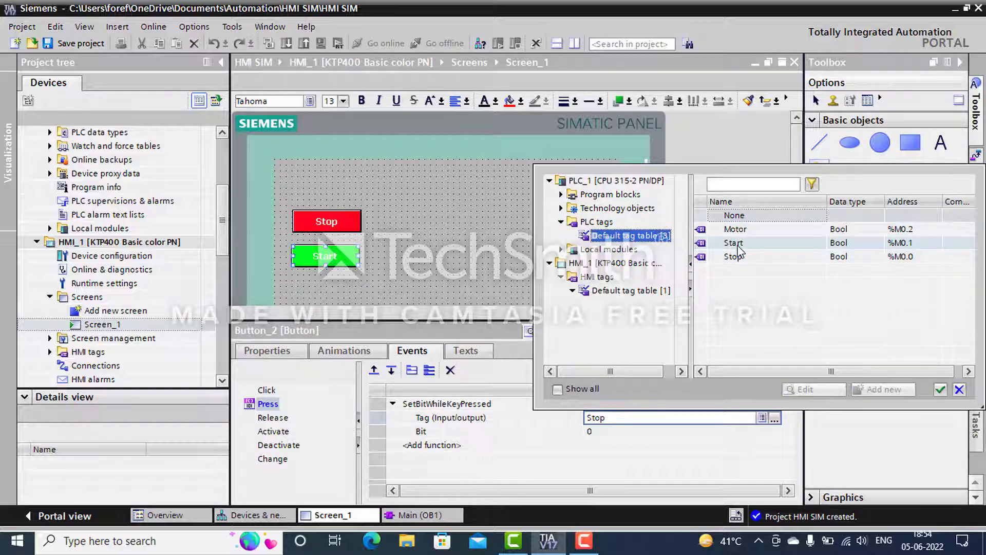
pyautogui.click(733, 244)
pyautogui.doubleClick(738, 245)
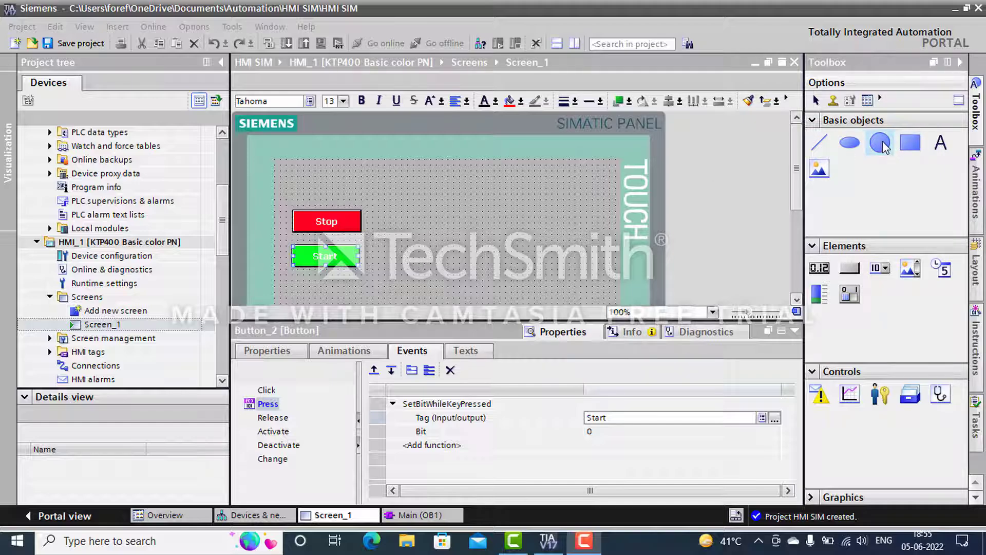
# Place a circle to the right of the Stop and Start buttons and add an Appearance animation to it
pyautogui.moveTo(884, 147); pyautogui.dragTo(414, 245)
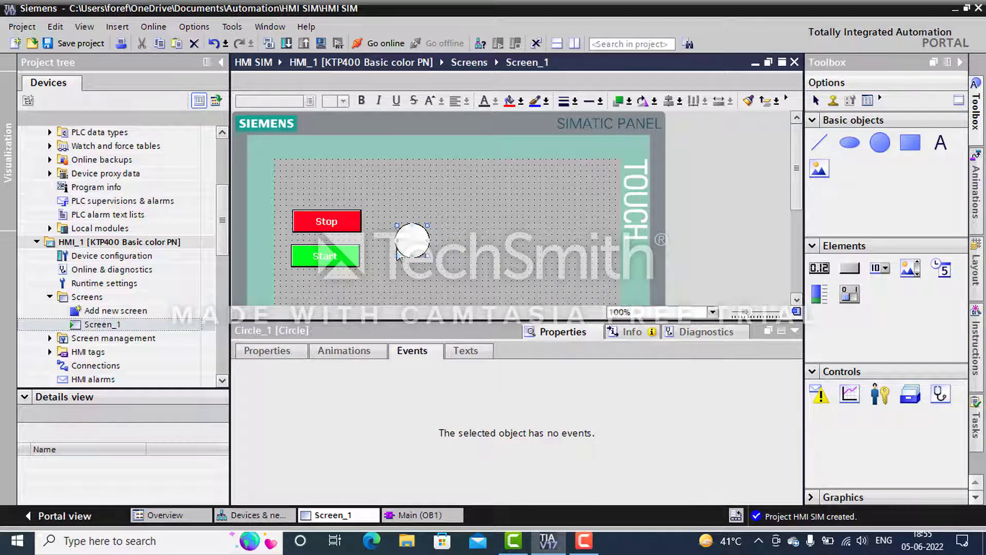
pyautogui.moveTo(411, 244); pyautogui.dragTo(410, 239)
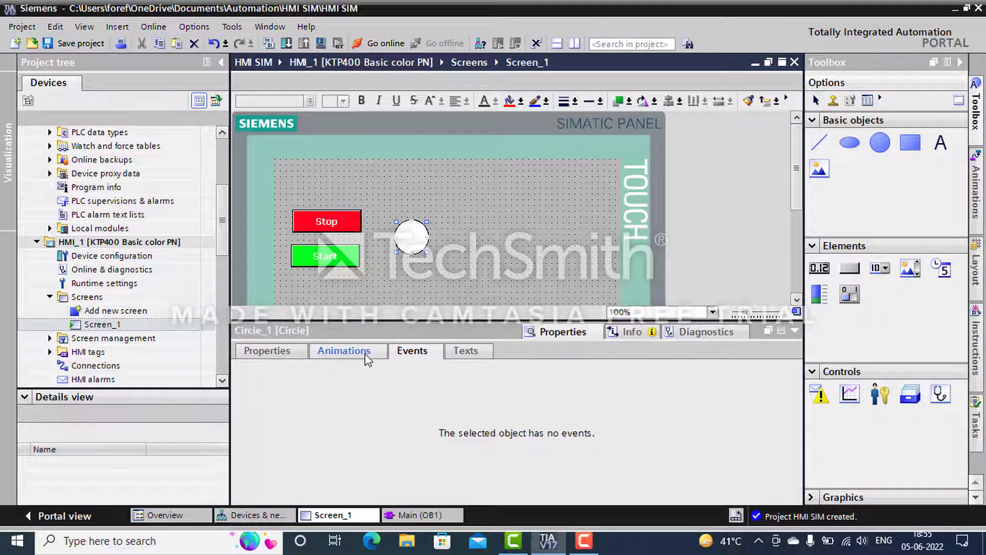
pyautogui.click(325, 355)
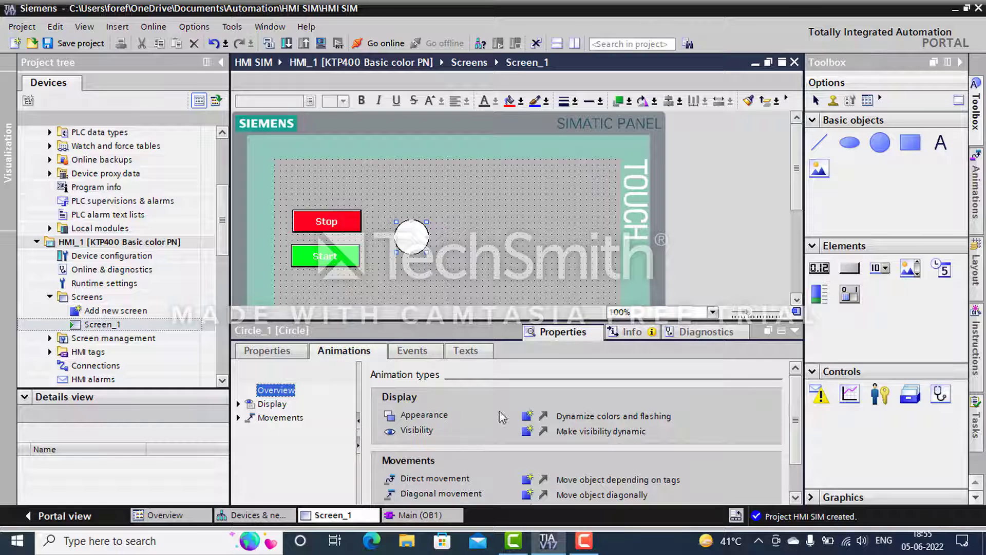
pyautogui.click(527, 417)
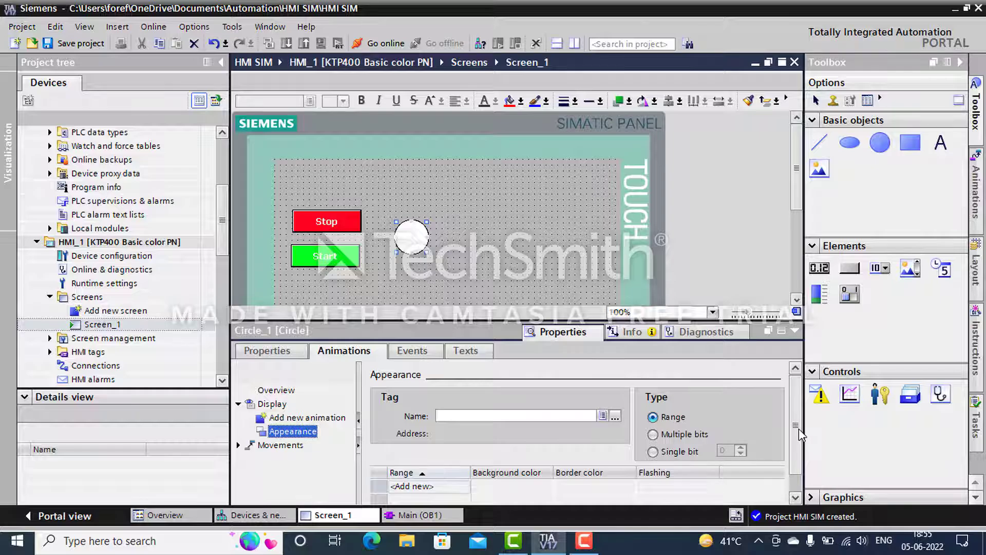
# Assign the PLC tag Motor from the default tag table to the circle's Appearance animation
pyautogui.scroll(-1, 800, 429)
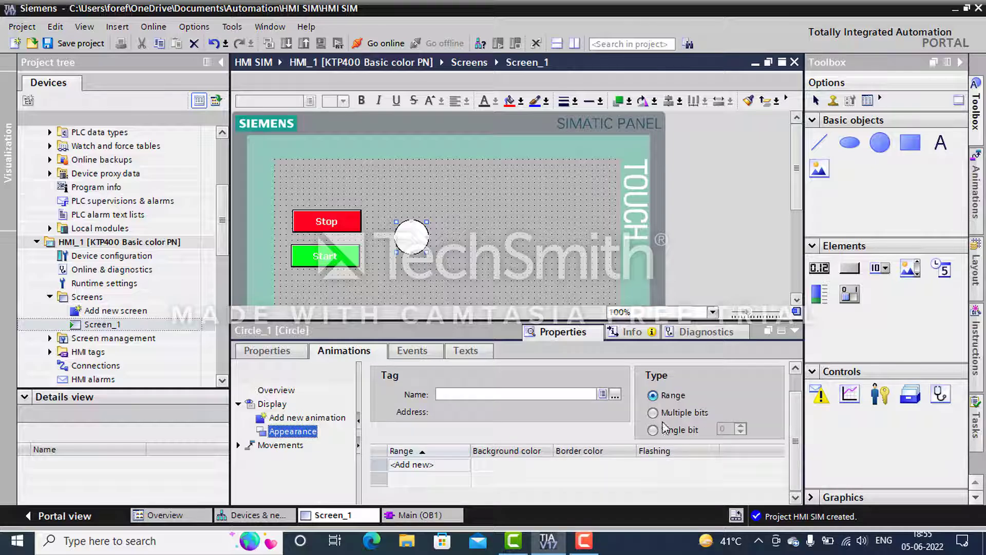
pyautogui.click(615, 395)
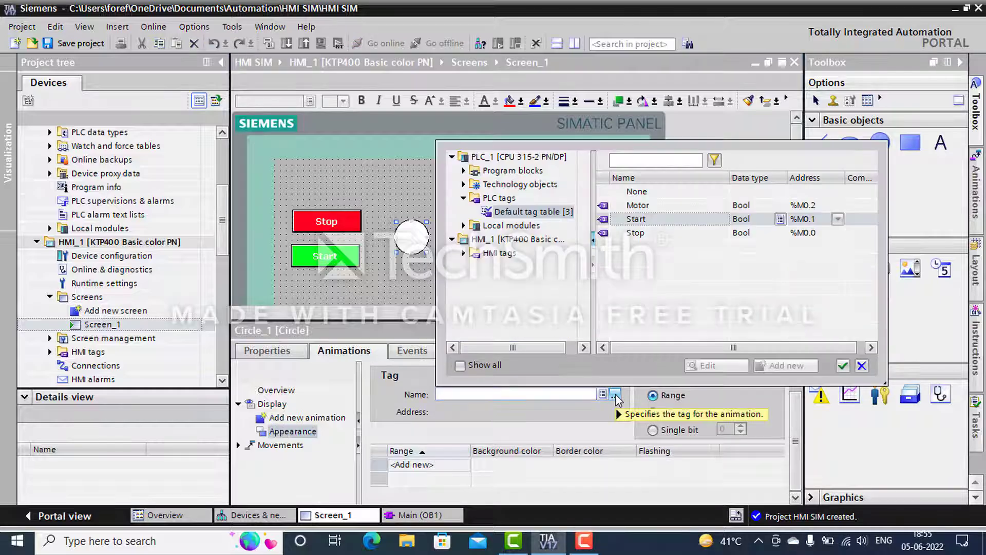
pyautogui.click(643, 206)
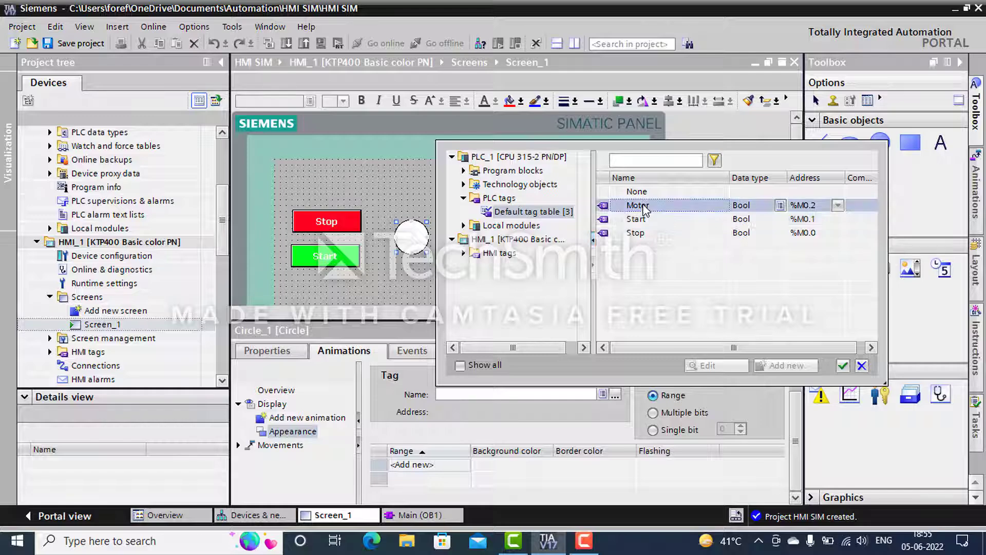
pyautogui.click(843, 366)
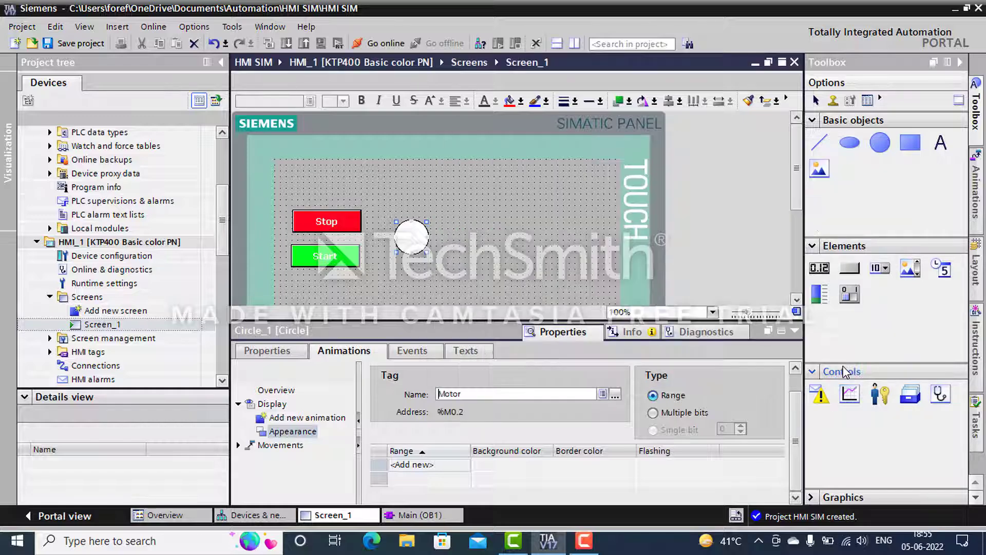
# Add range entries 0 and 1 to the circle's Appearance animation
pyautogui.click(432, 464)
pyautogui.click(433, 465)
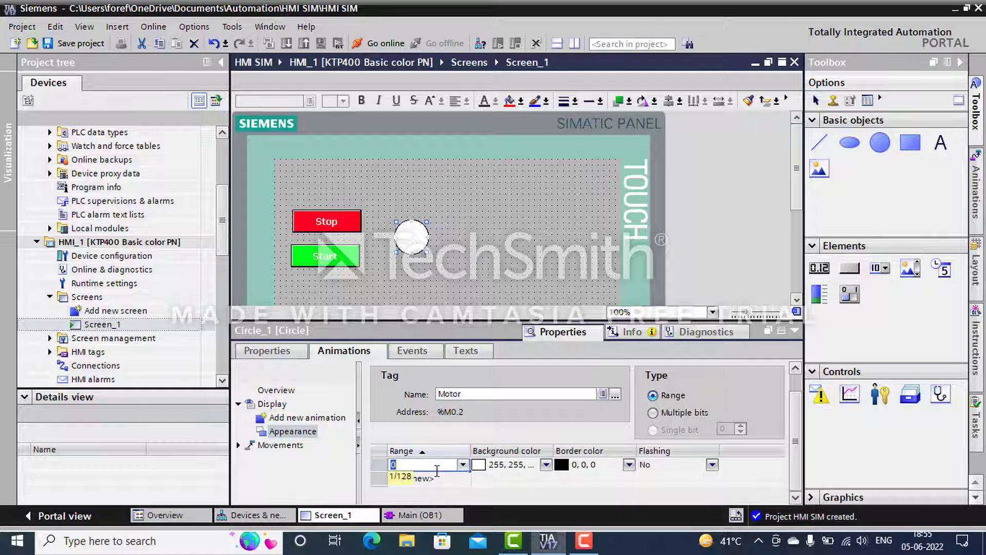
pyautogui.click(440, 479)
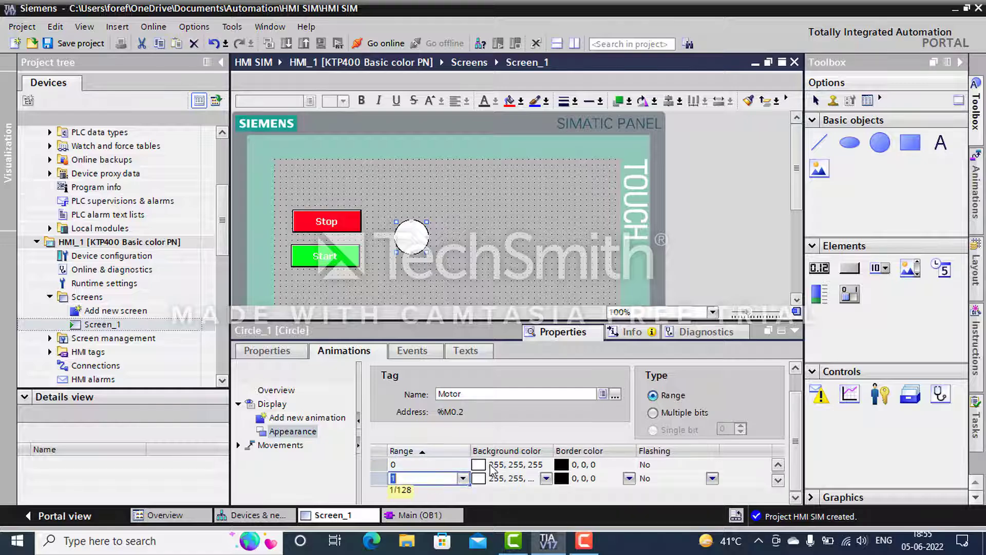
# Set the circle animation's background color to red (255, 0, 31) for range 0 and green (0, 255, 31) for range 1
pyautogui.click(506, 465)
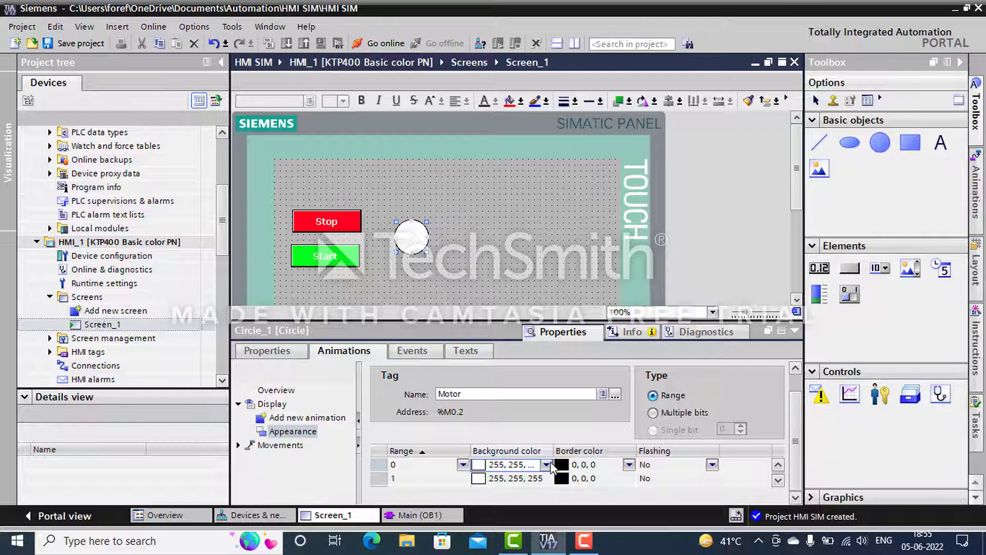
pyautogui.click(547, 464)
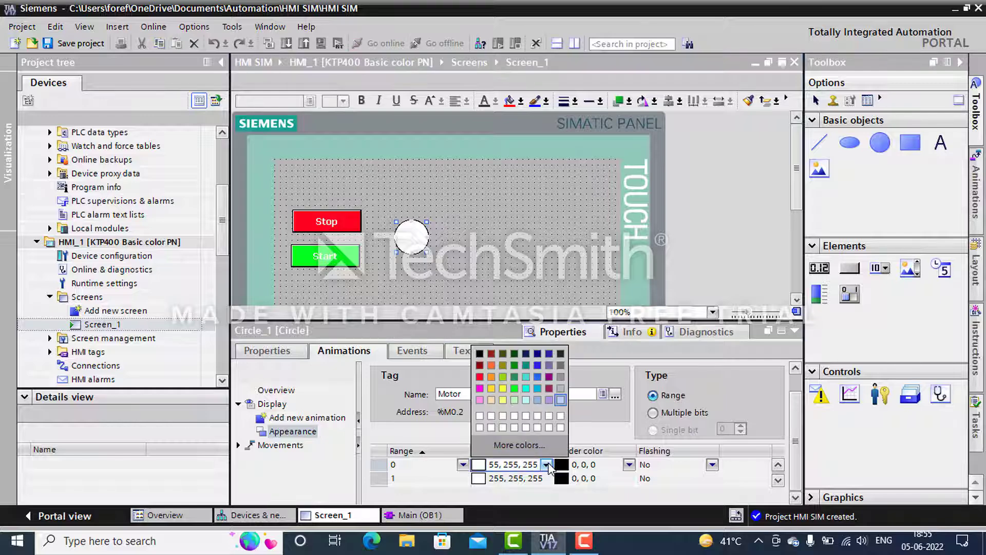
pyautogui.click(480, 378)
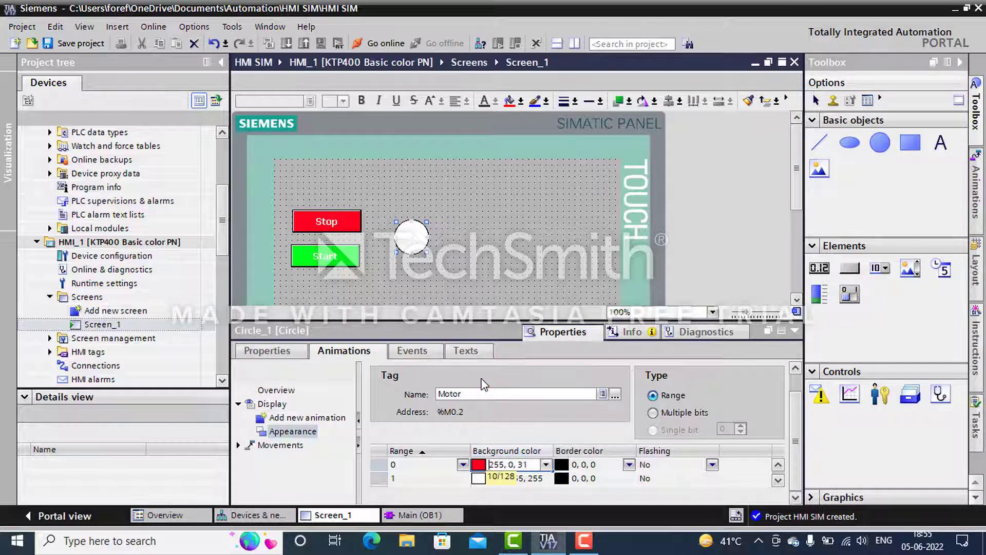
pyautogui.click(529, 480)
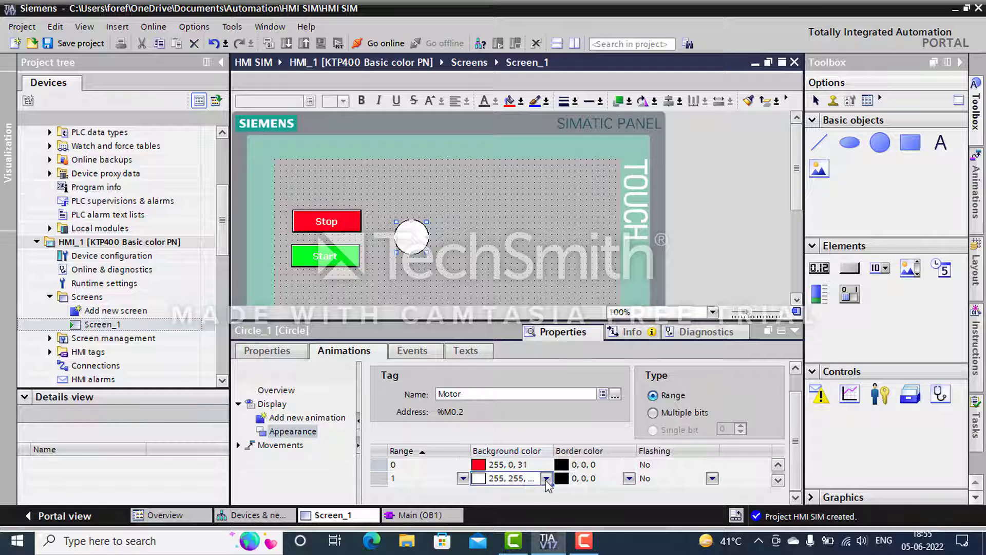
pyautogui.click(546, 479)
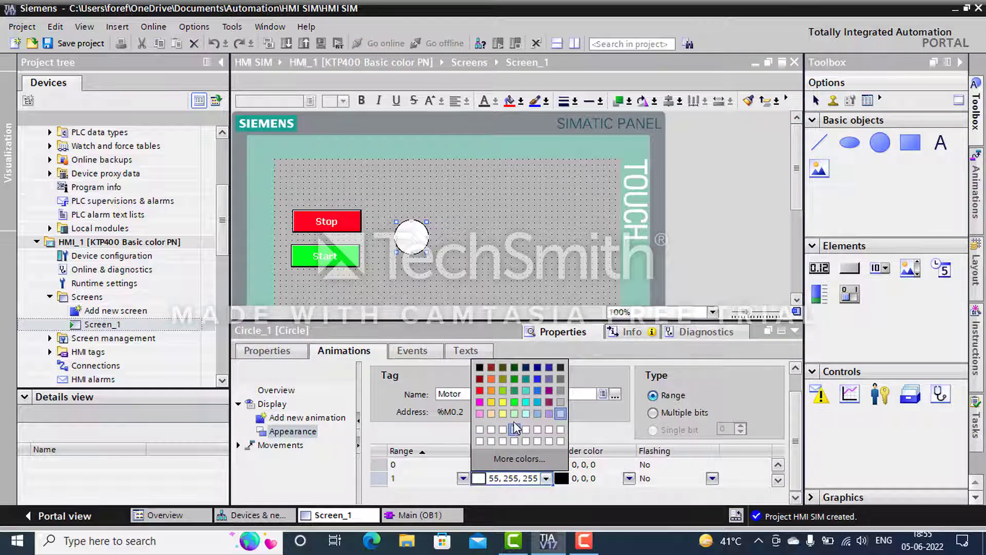
pyautogui.click(515, 402)
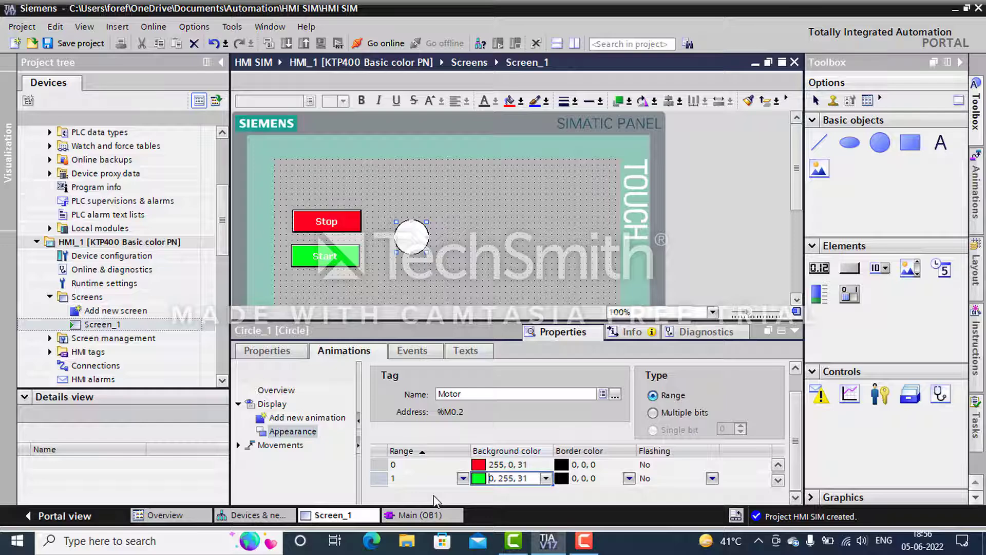
pyautogui.click(413, 239)
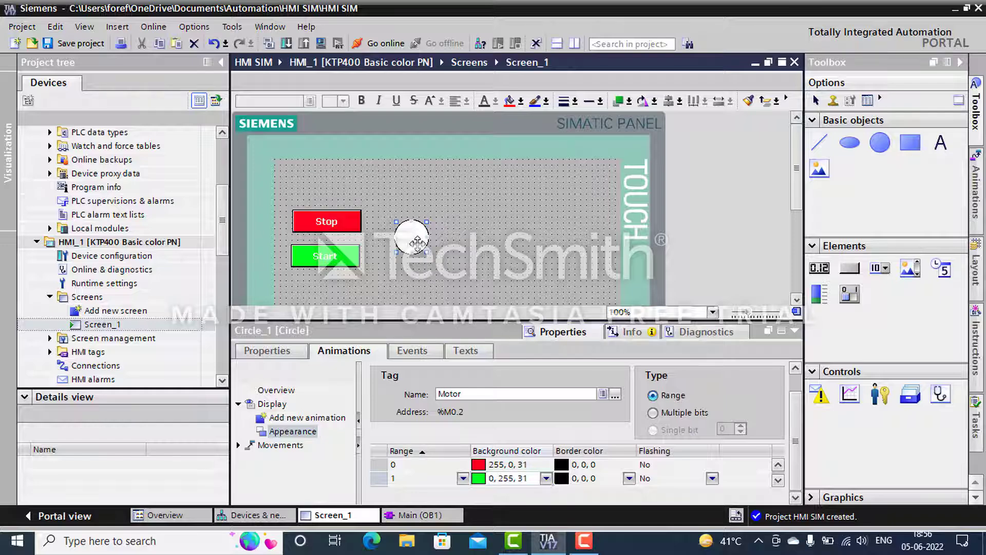
pyautogui.click(424, 186)
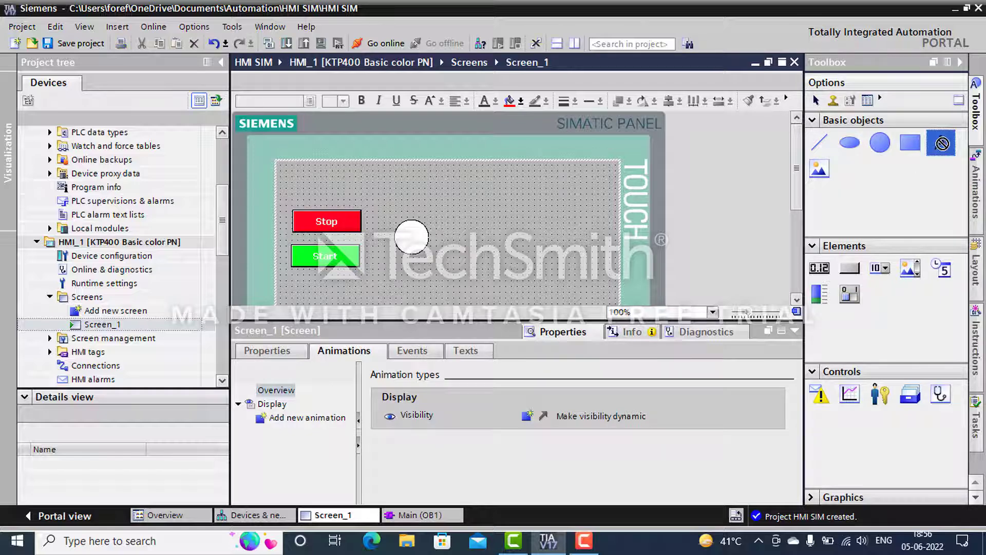
# Place a text field just above the circle and change its text to Motor
pyautogui.moveTo(942, 143); pyautogui.dragTo(370, 193)
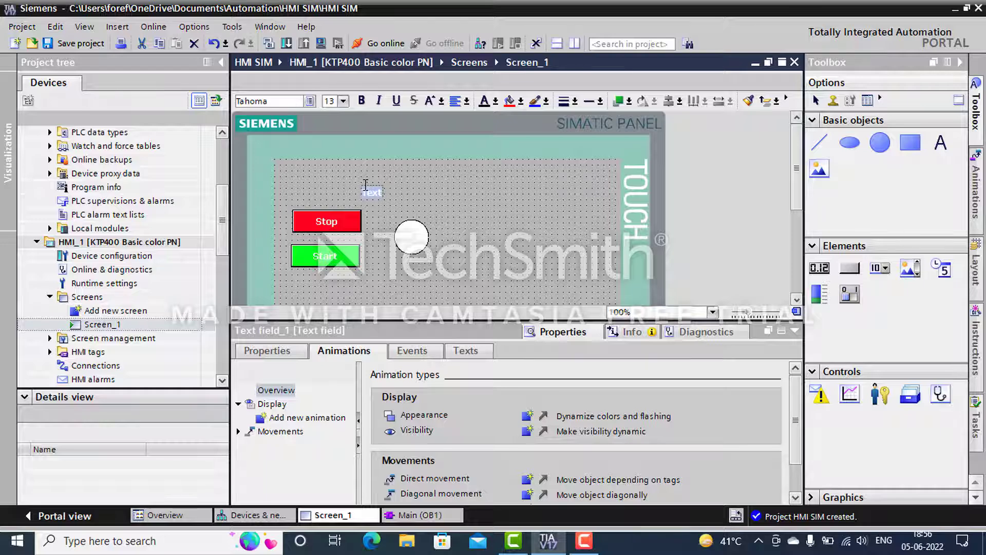
pyautogui.moveTo(364, 185); pyautogui.dragTo(414, 201)
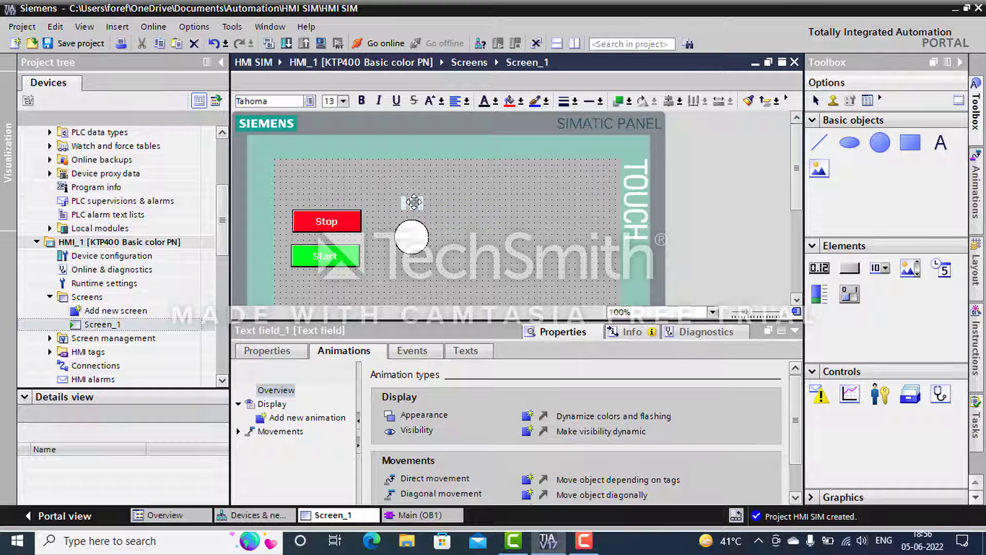
pyautogui.doubleClick(415, 202)
pyautogui.press('Delete')
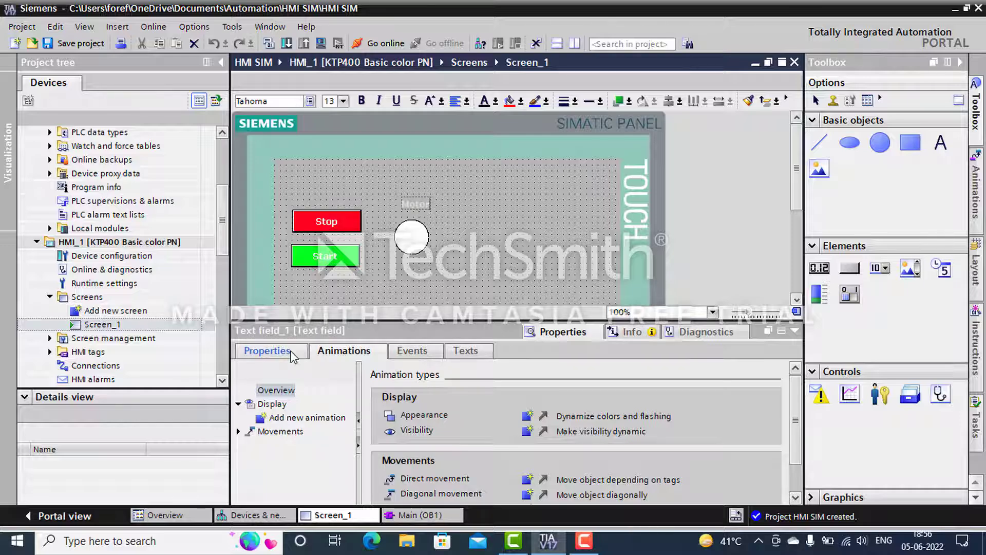
# Set the Motor label's text color to black (0, 0, 0)
pyautogui.click(267, 351)
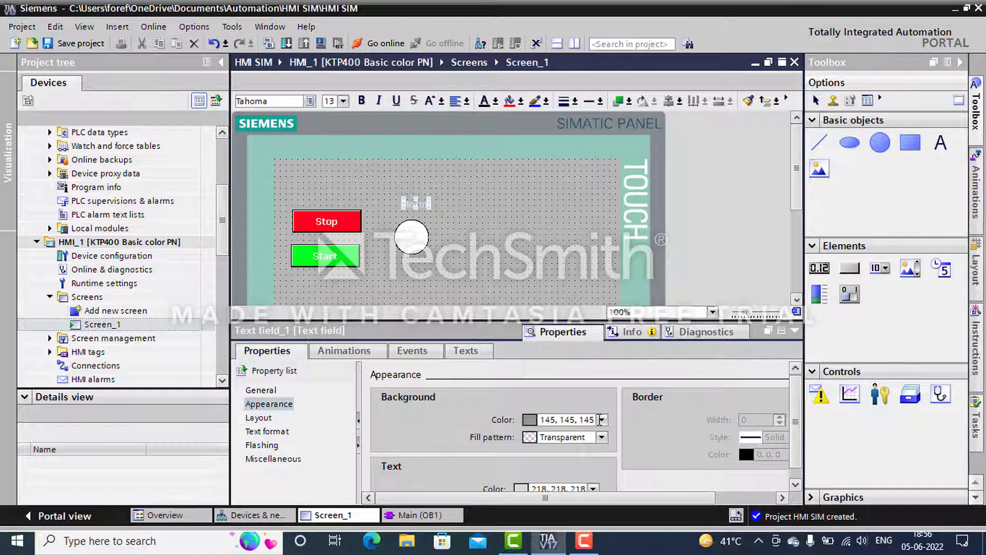
pyautogui.click(594, 488)
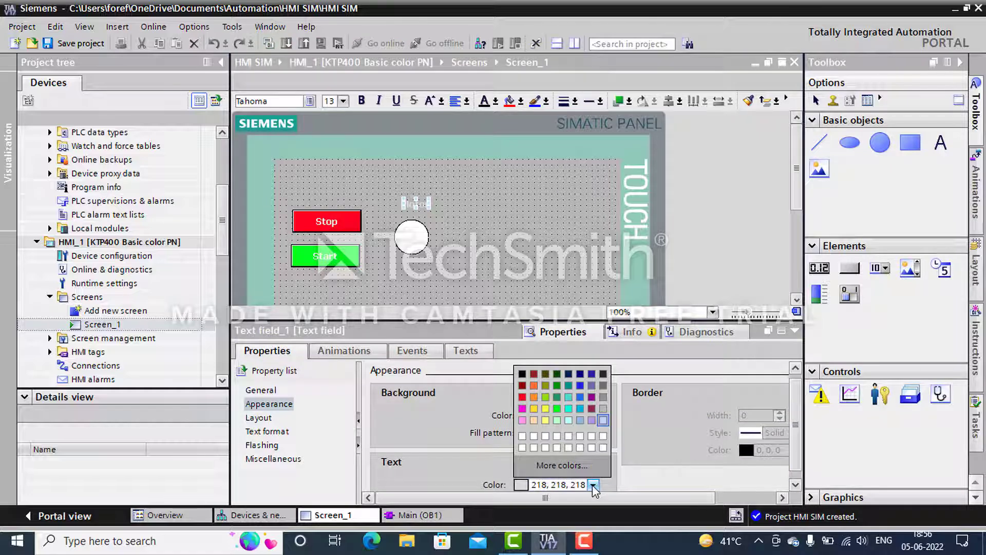
pyautogui.click(523, 374)
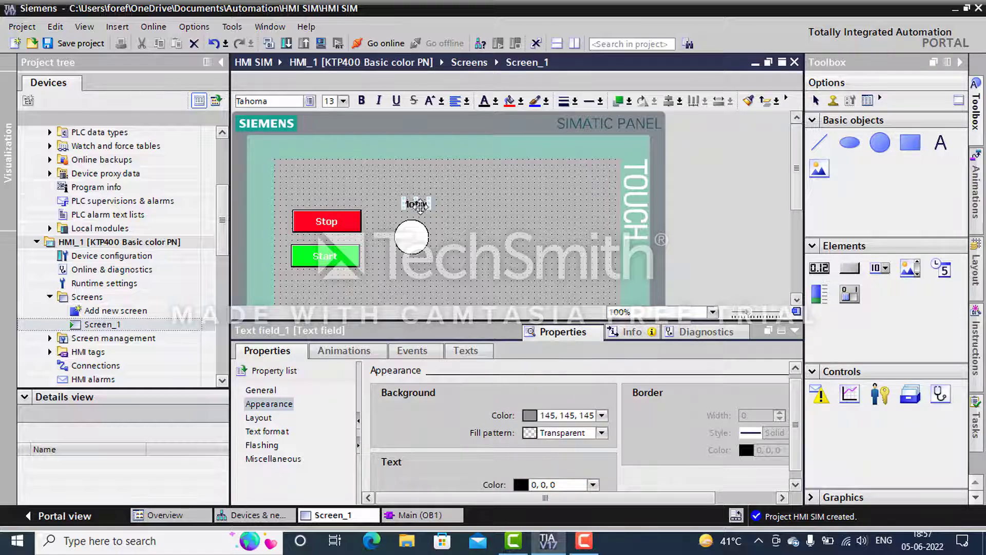
# Set the Motor label's font size to 16 and reposition it centered directly above the circle
pyautogui.click(343, 101)
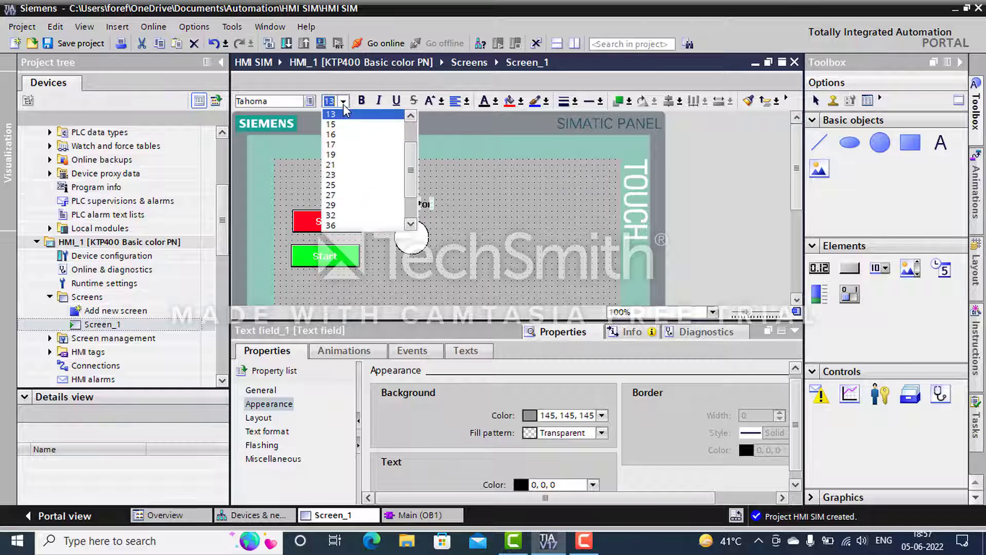
pyautogui.click(347, 135)
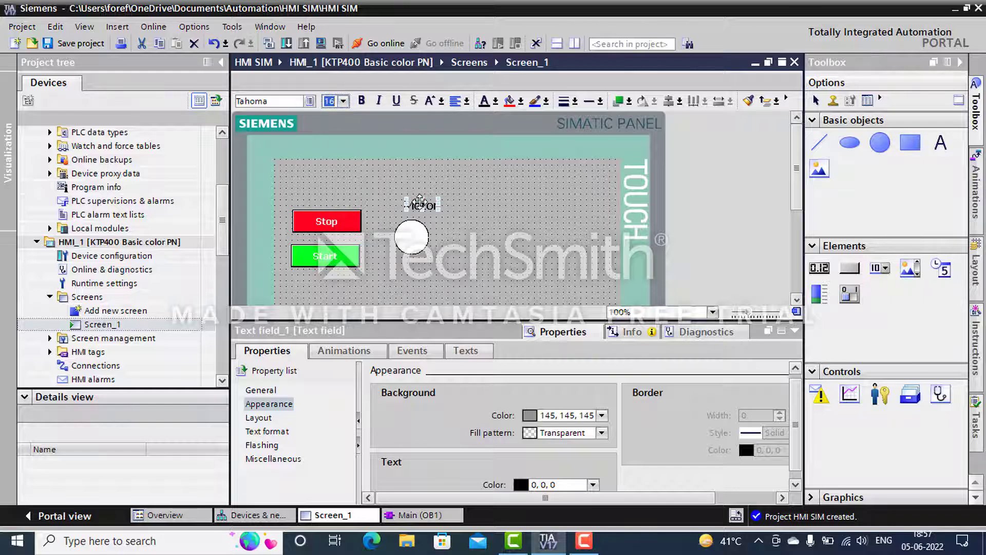
pyautogui.moveTo(420, 200); pyautogui.dragTo(415, 212)
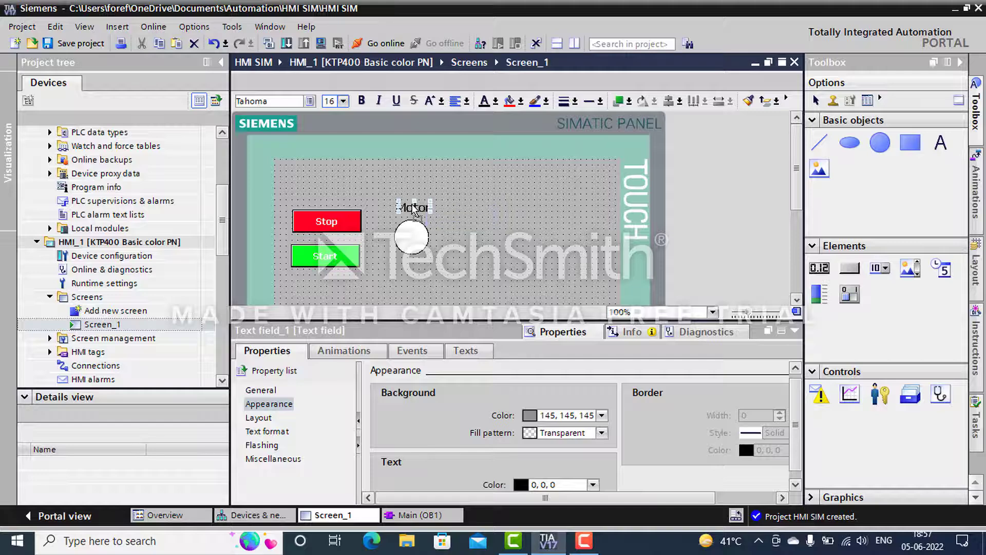
pyautogui.click(492, 252)
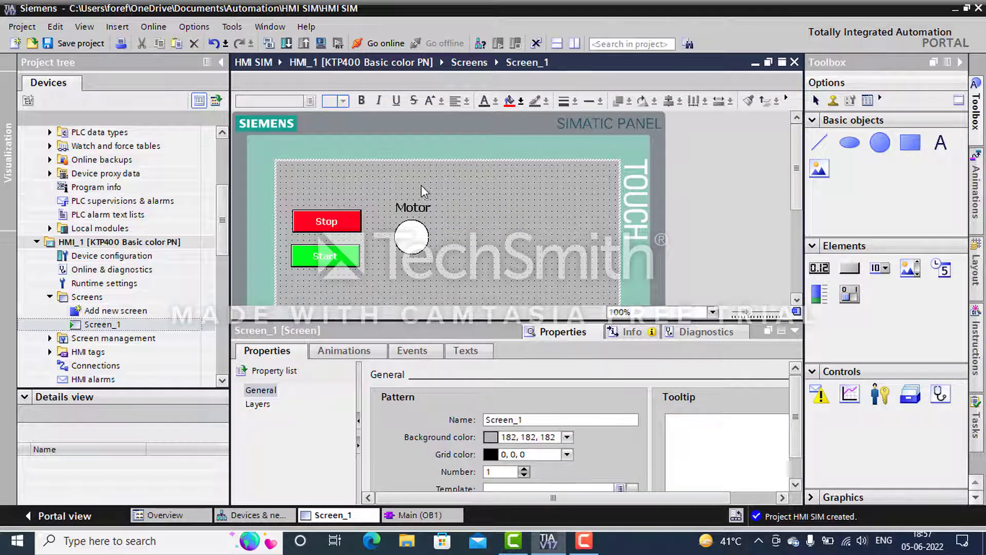
# Give the Motor label a white (255, 255, 255) background with a Solid fill pattern
pyautogui.click(413, 207)
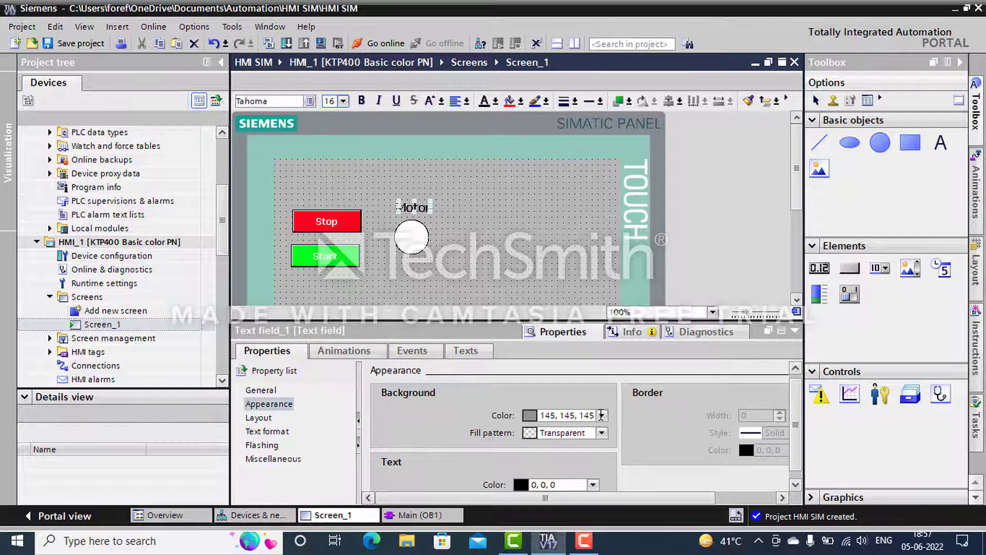
pyautogui.click(601, 415)
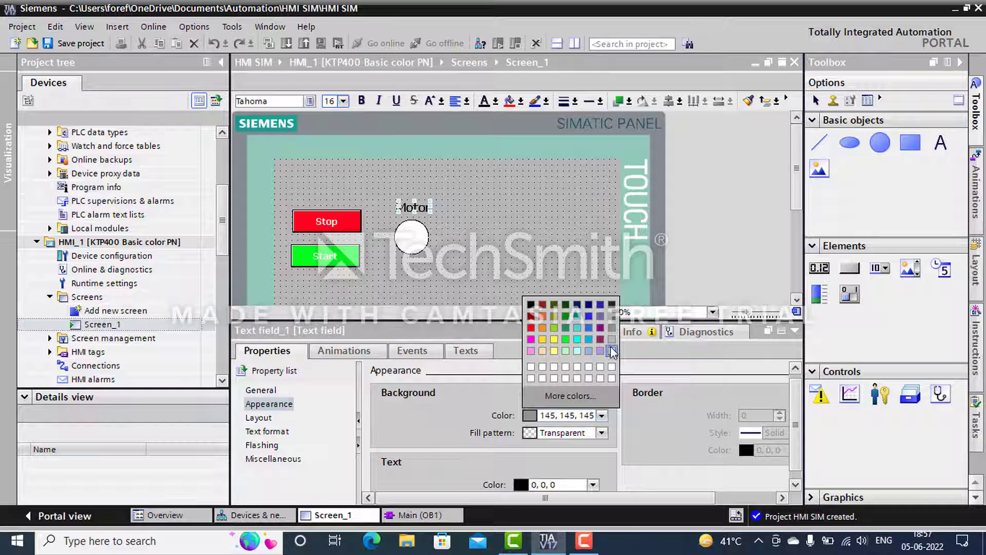
pyautogui.click(613, 351)
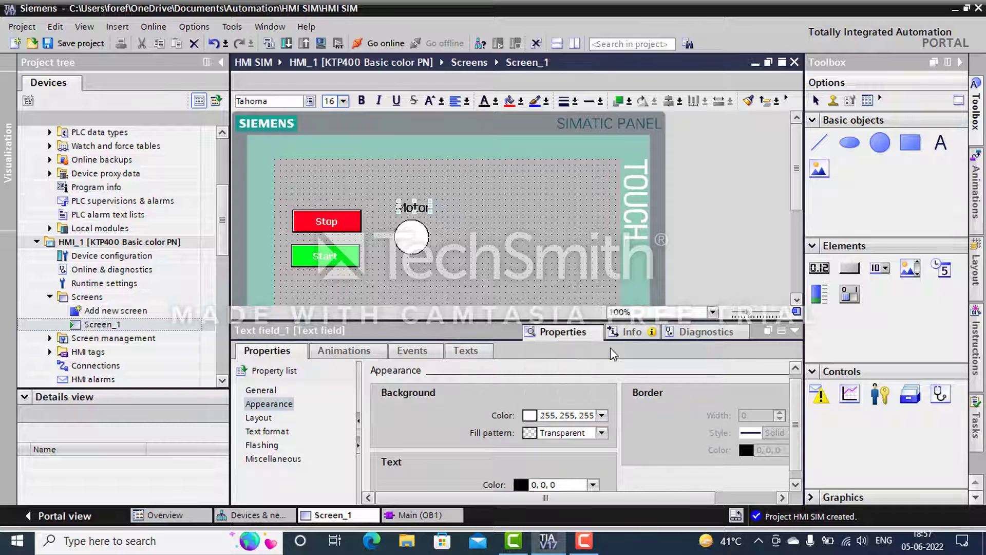
pyautogui.click(418, 213)
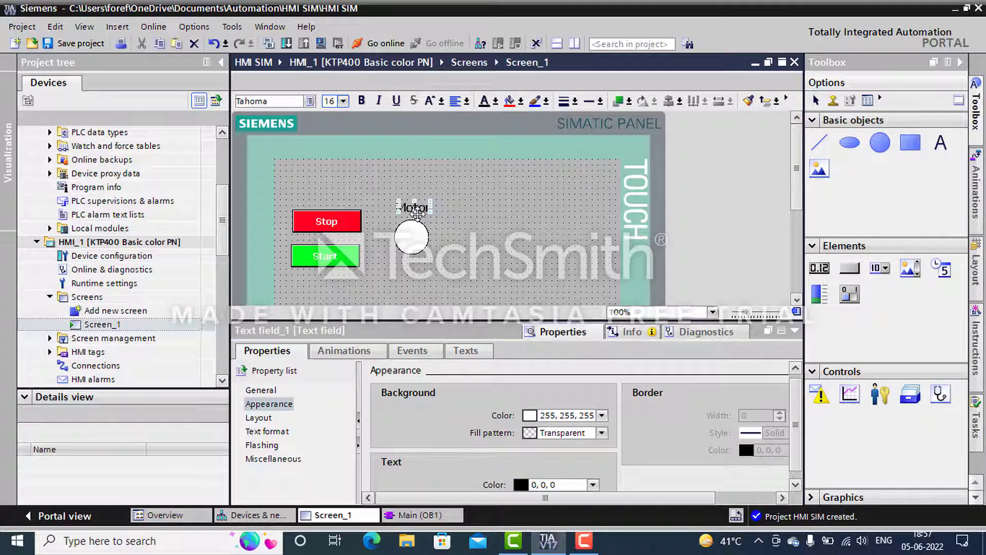
pyautogui.click(607, 437)
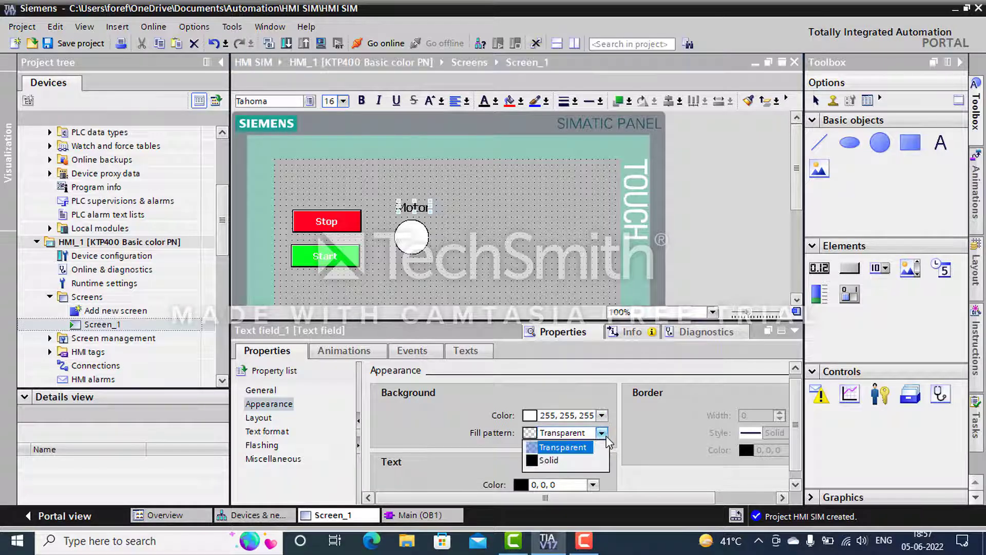
pyautogui.click(567, 462)
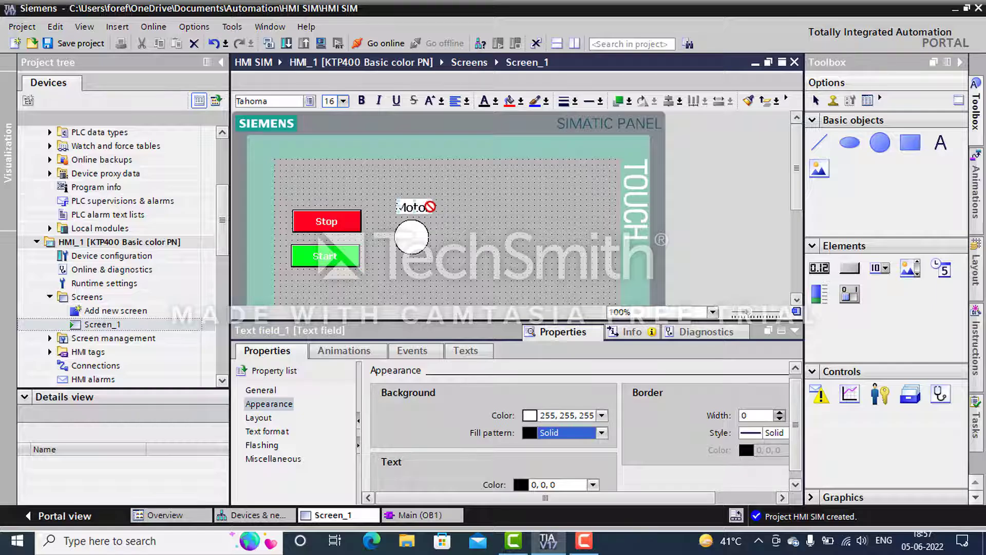
pyautogui.click(471, 232)
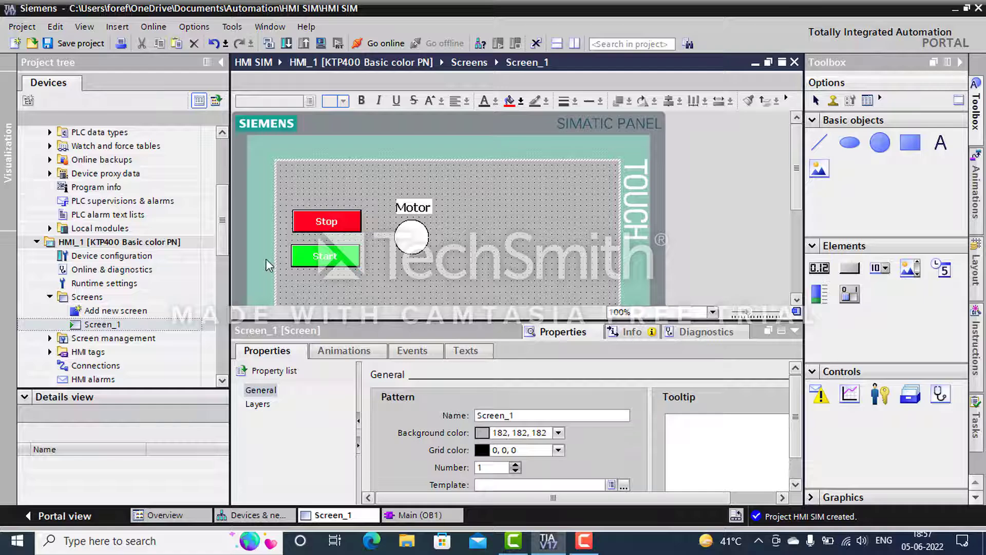
# Start the simulation of PLC_1, accept disabling all other online interfaces, and move the S7-PLCSIM window clear of the download dialog
pyautogui.scroll(4, 225, 238)
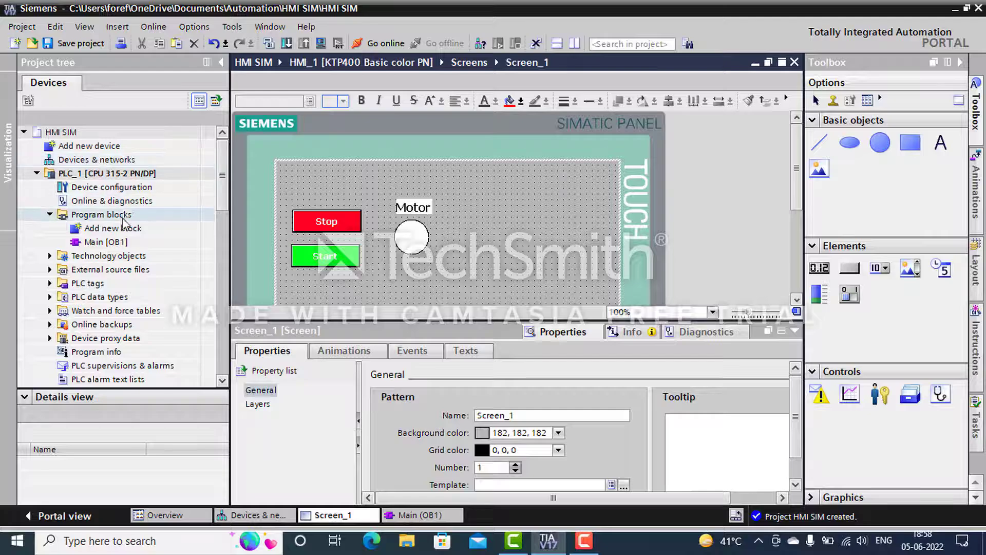
pyautogui.click(151, 175)
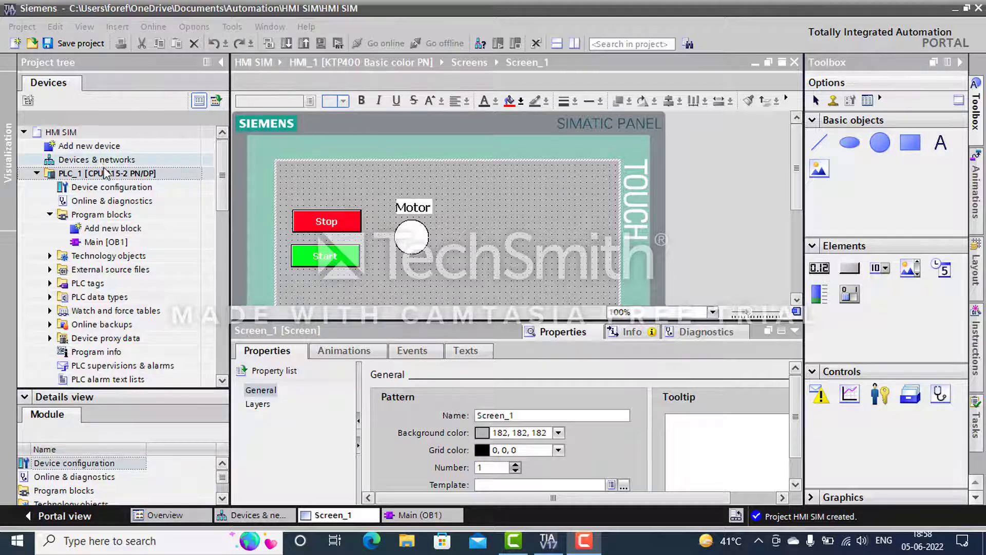
pyautogui.click(108, 174)
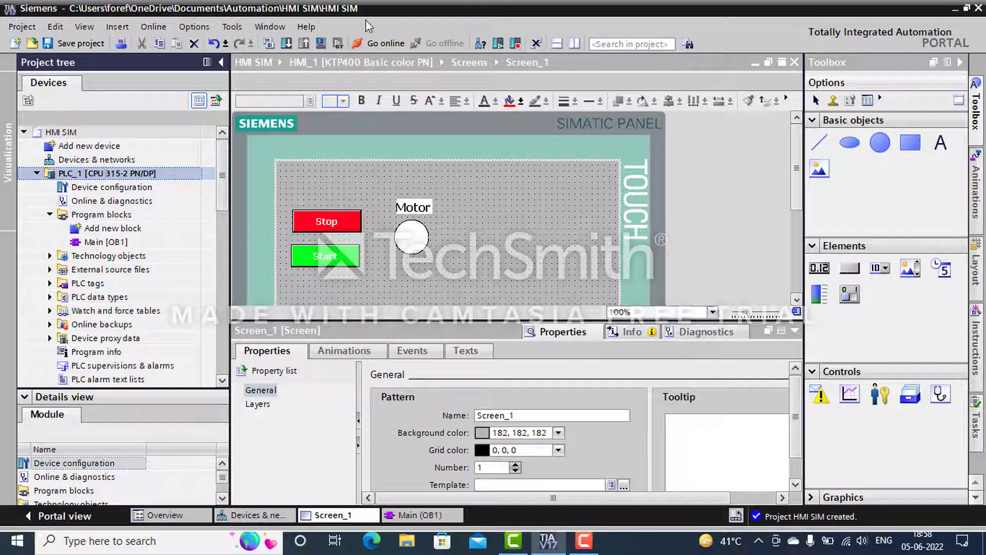
pyautogui.click(322, 44)
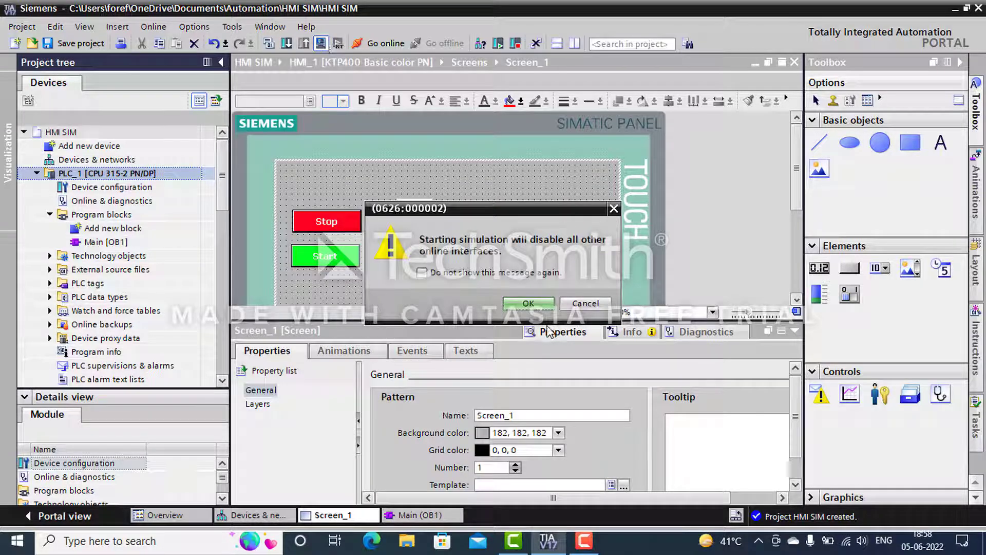
pyautogui.click(532, 306)
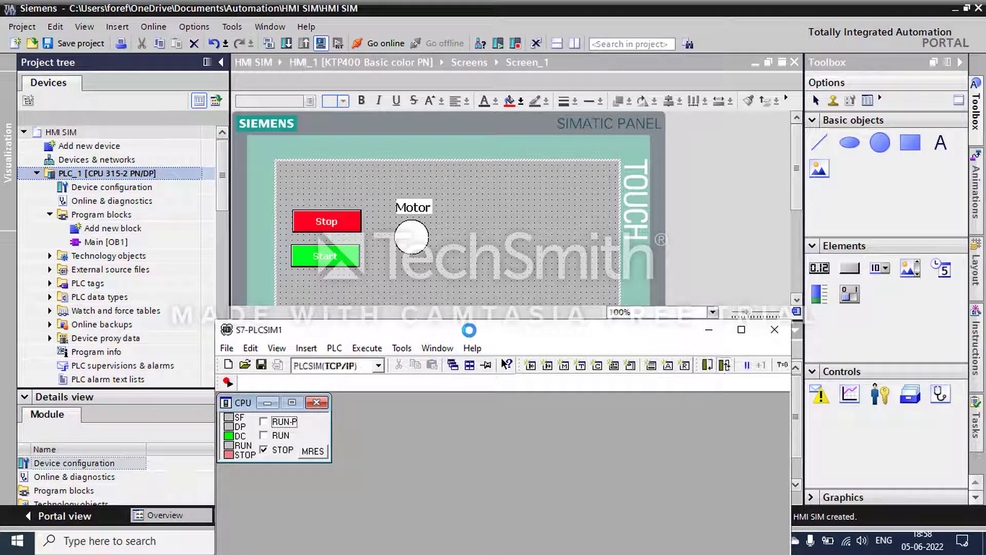
pyautogui.moveTo(469, 330); pyautogui.dragTo(687, 420)
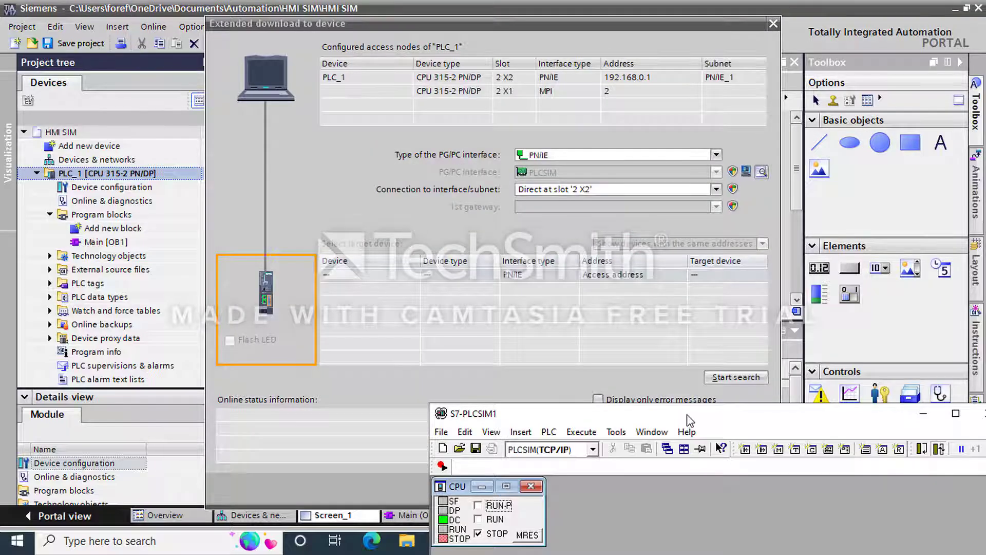
pyautogui.moveTo(690, 421); pyautogui.dragTo(669, 529)
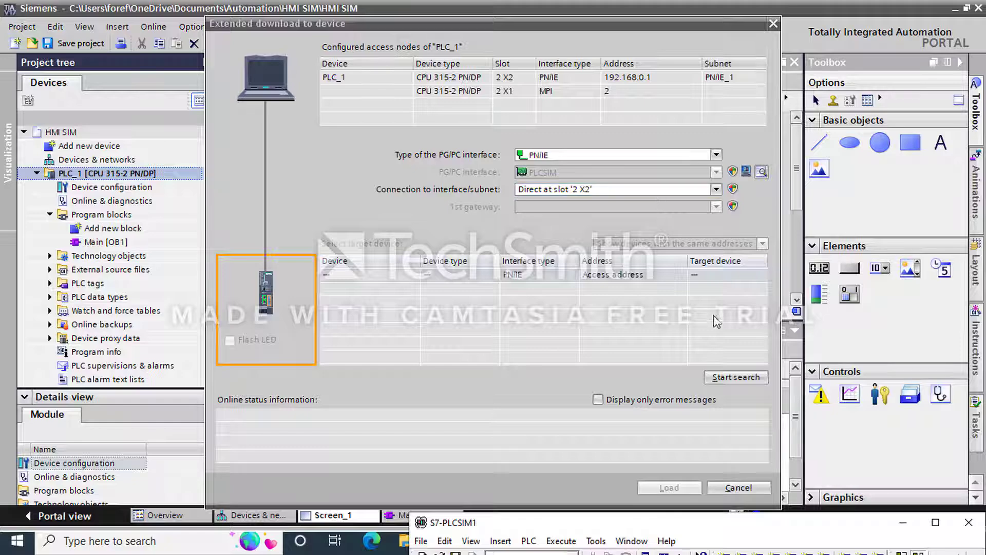
# Search for the target device over PN/IE and load PLC_1 into the simulated CPU at address 192.168.0.1
pyautogui.click(732, 378)
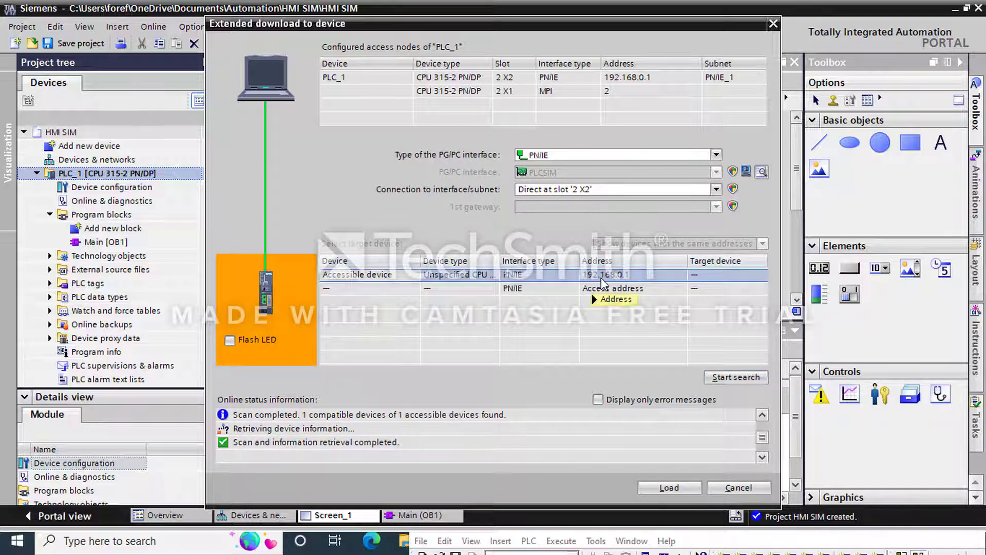
pyautogui.moveTo(607, 281)
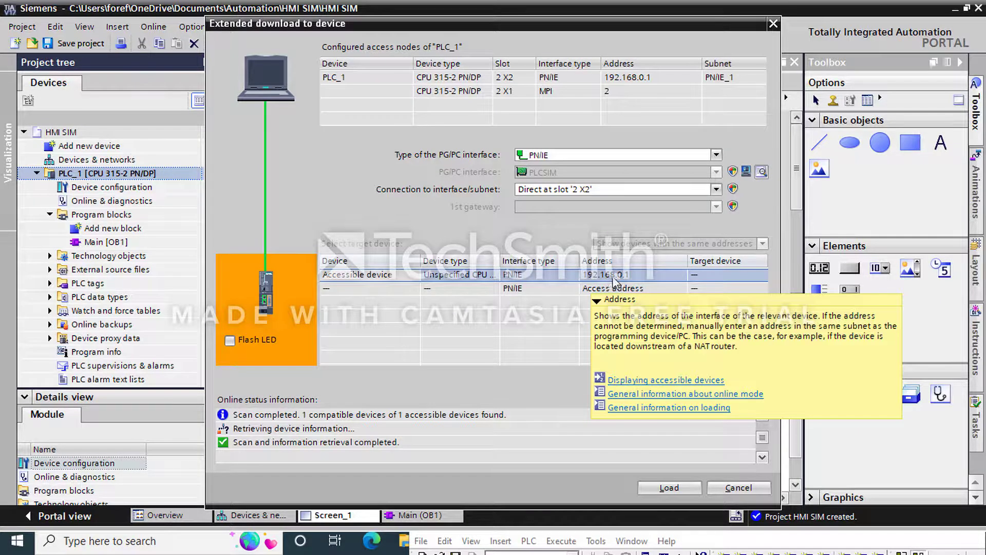
pyautogui.click(655, 490)
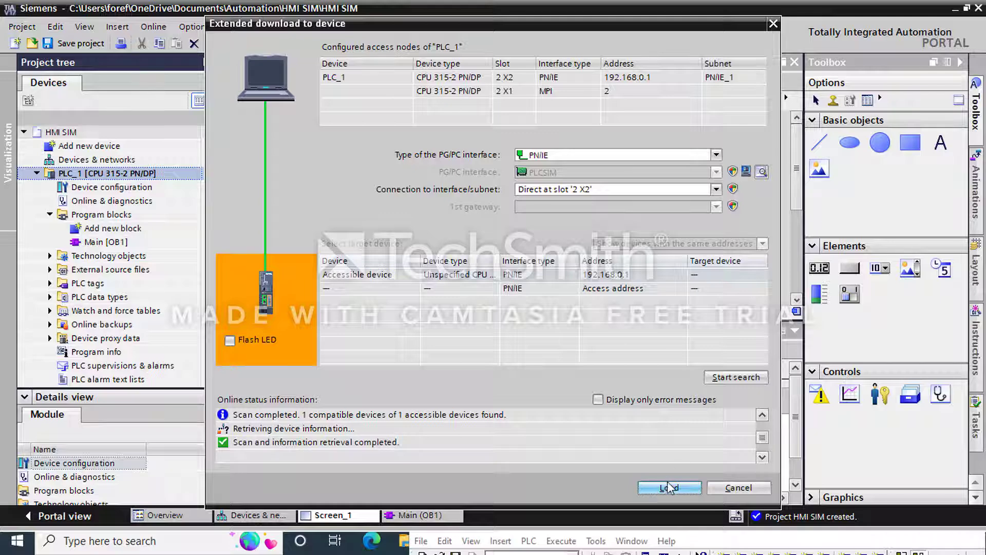
pyautogui.click(667, 487)
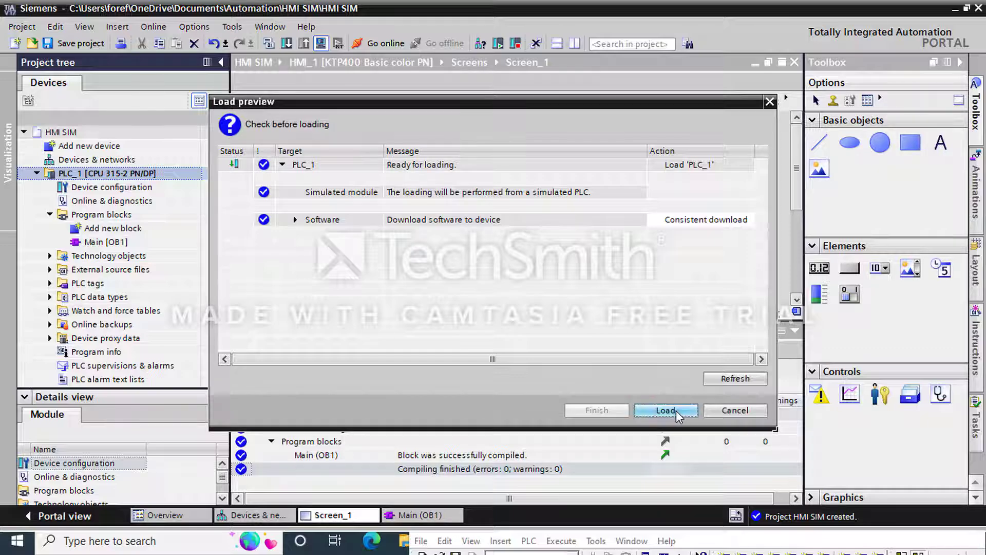
pyautogui.click(676, 411)
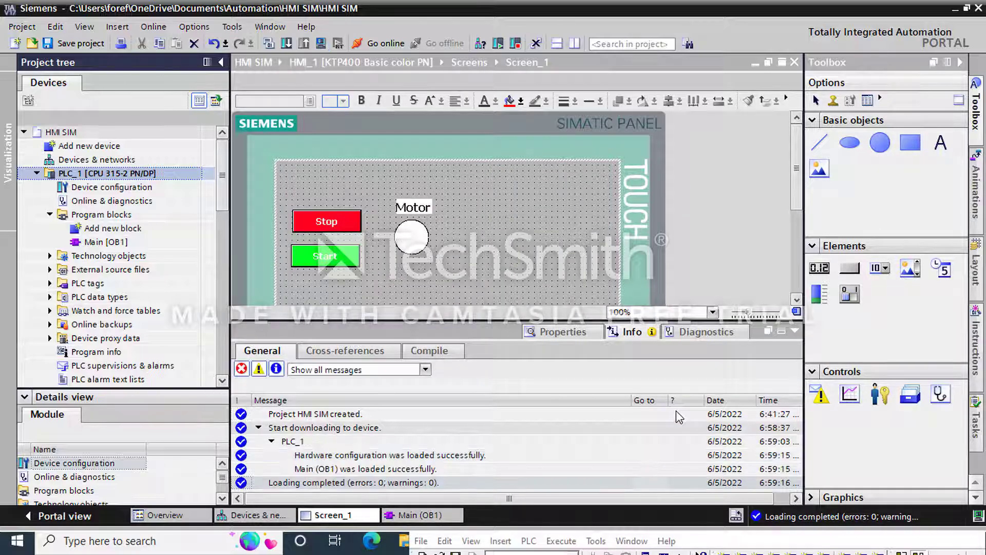
# Switch the simulated CPU to RUN mode in S7-PLCSIM and minimize the simulator window
pyautogui.click(631, 541)
pyautogui.click(631, 541)
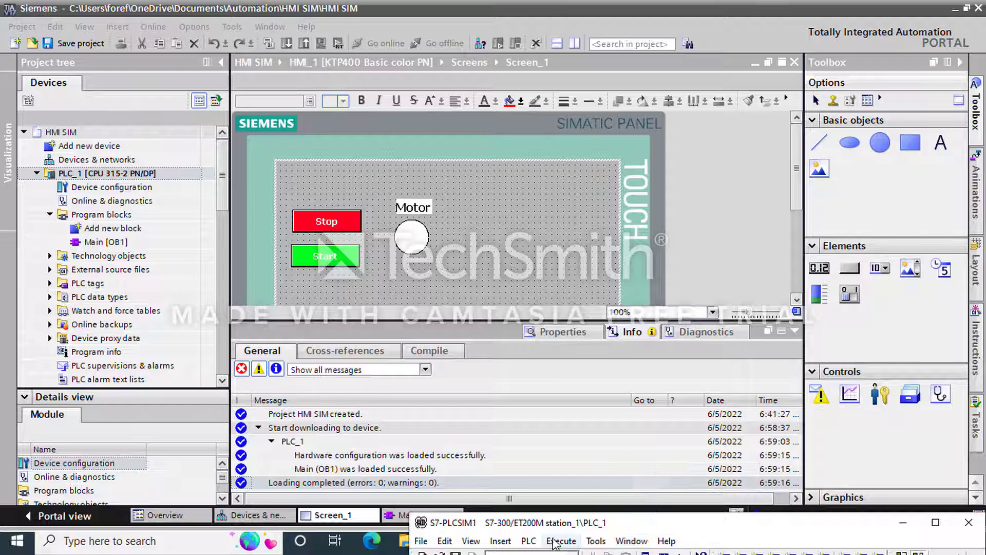
pyautogui.moveTo(640, 531); pyautogui.dragTo(612, 325)
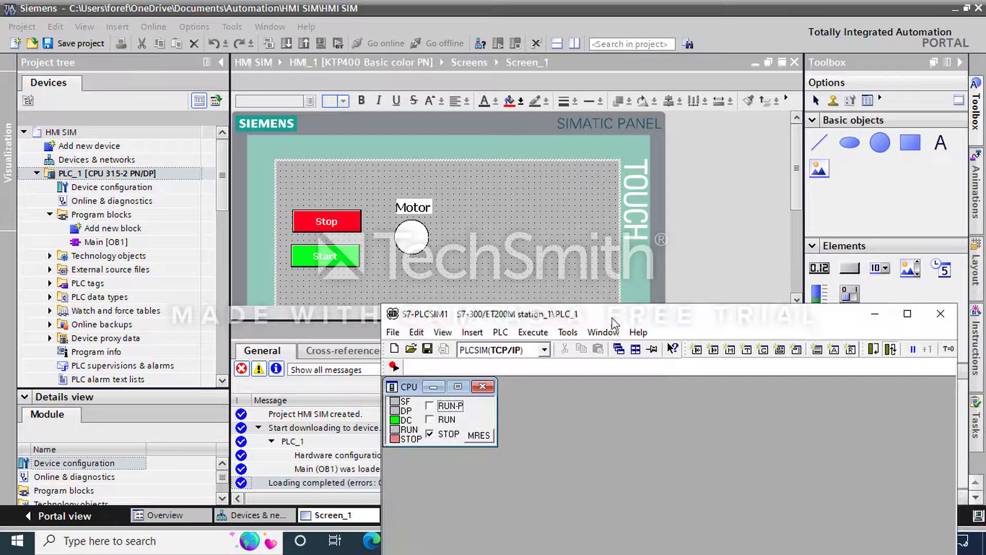
pyautogui.click(430, 421)
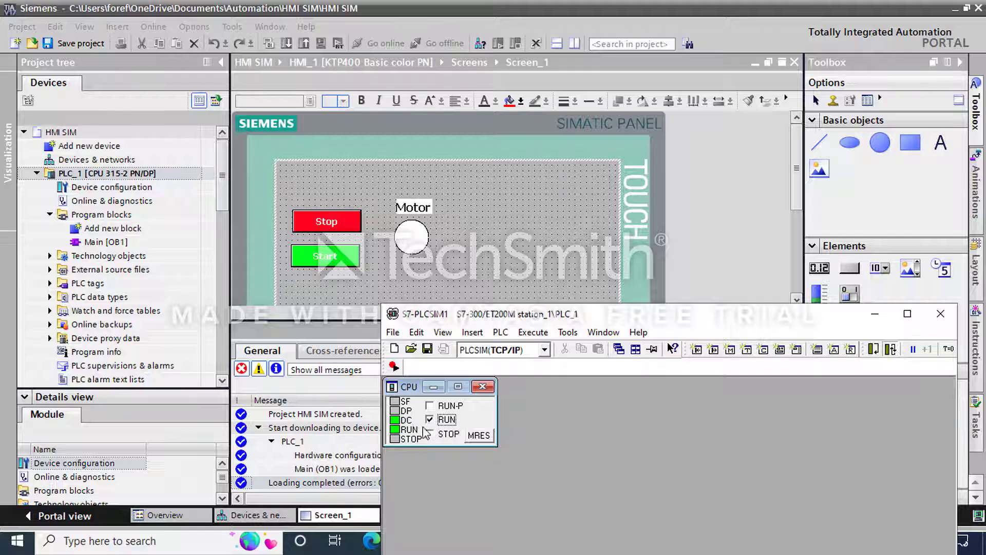
pyautogui.click(874, 316)
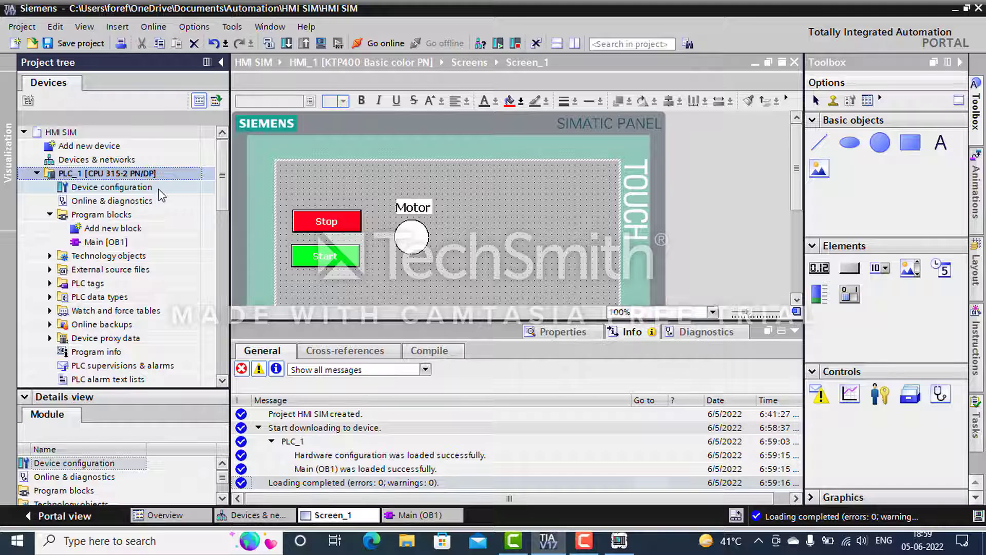
# Open Main [OB1], go online with PLC_1, and enlarge the program editor area
pyautogui.doubleClick(131, 244)
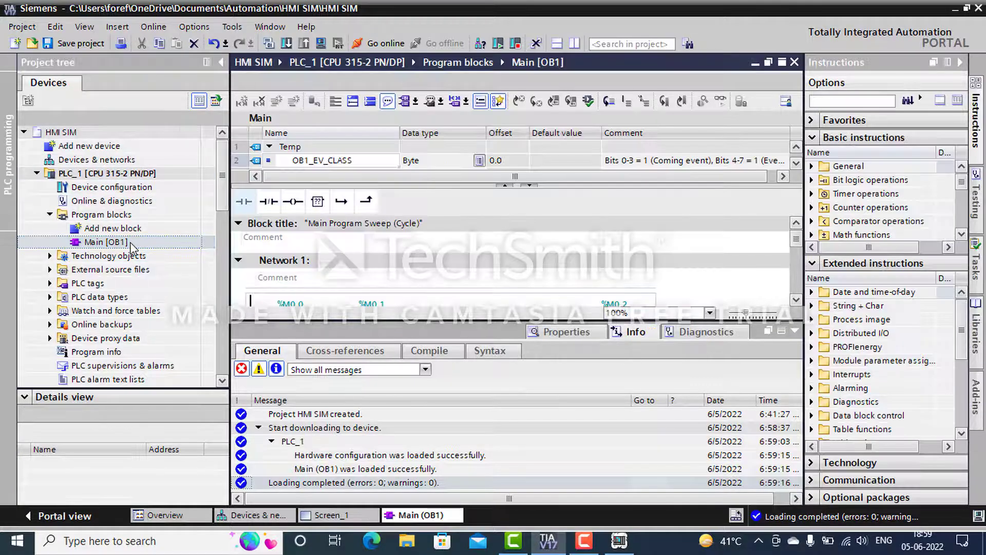
pyautogui.click(368, 44)
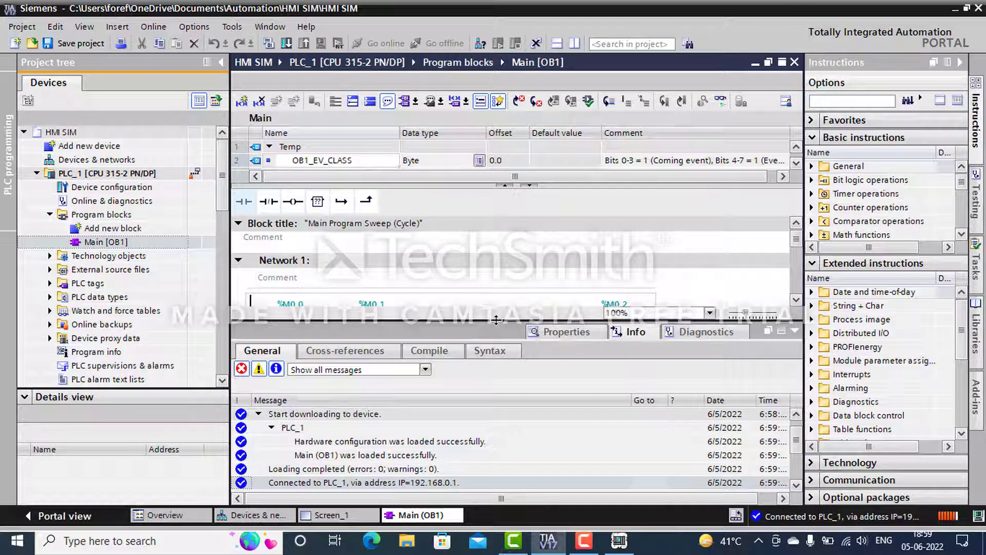
pyautogui.moveTo(496, 319); pyautogui.dragTo(499, 399)
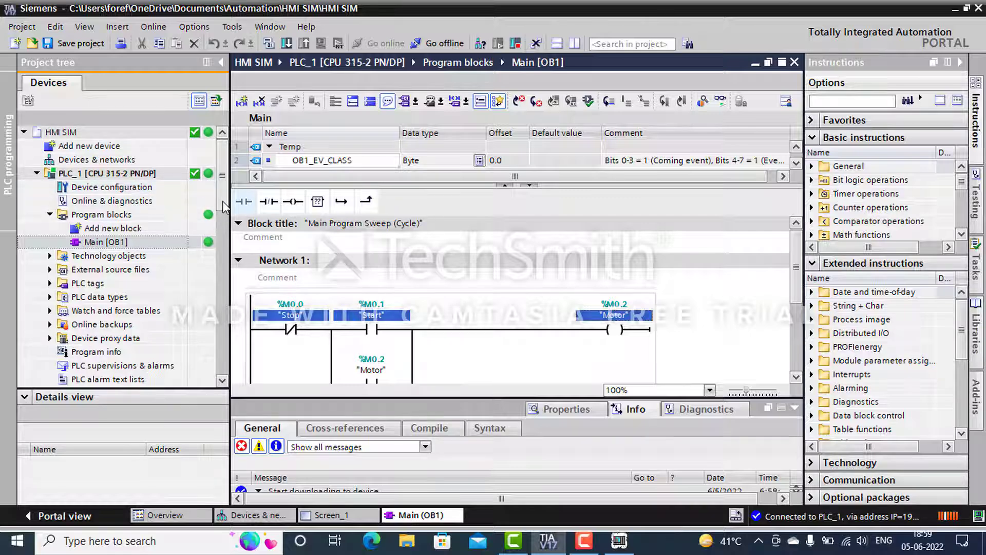
# Turn on live monitoring of the ladder logic in Main [OB1]
pyautogui.scroll(-2, 225, 206)
pyautogui.scroll(2, 226, 201)
pyautogui.scroll(-2, 226, 198)
pyautogui.scroll(2, 226, 198)
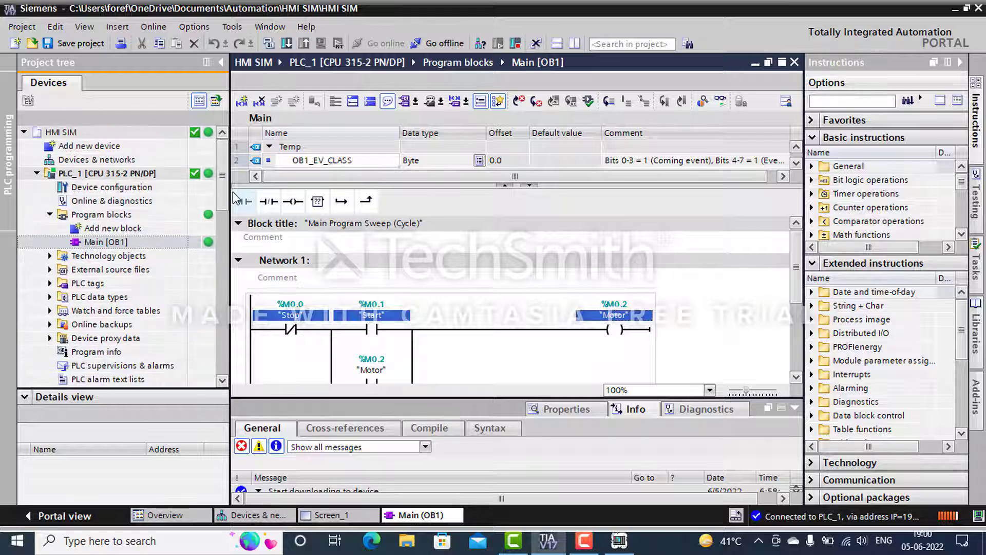
pyautogui.click(722, 102)
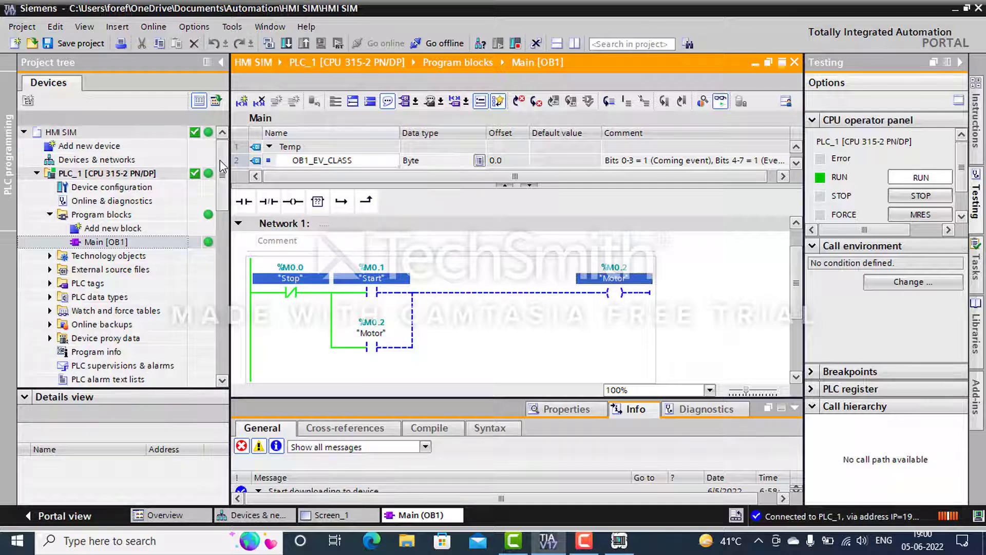
# Compile the hardware and software (only changes) of HMI_1 and check the compile messages
pyautogui.moveTo(222, 167); pyautogui.dragTo(226, 237)
pyautogui.click(148, 188)
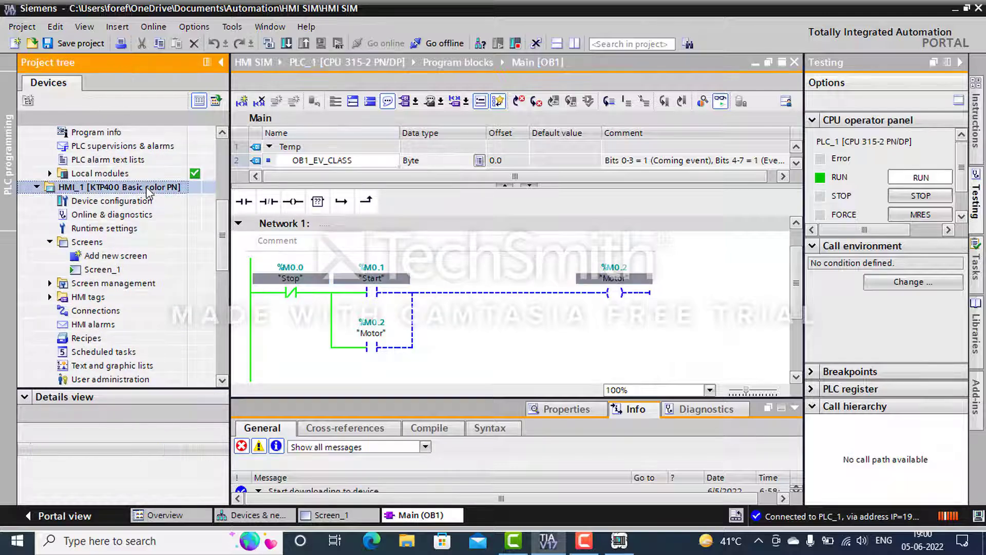
pyautogui.rightClick(148, 192)
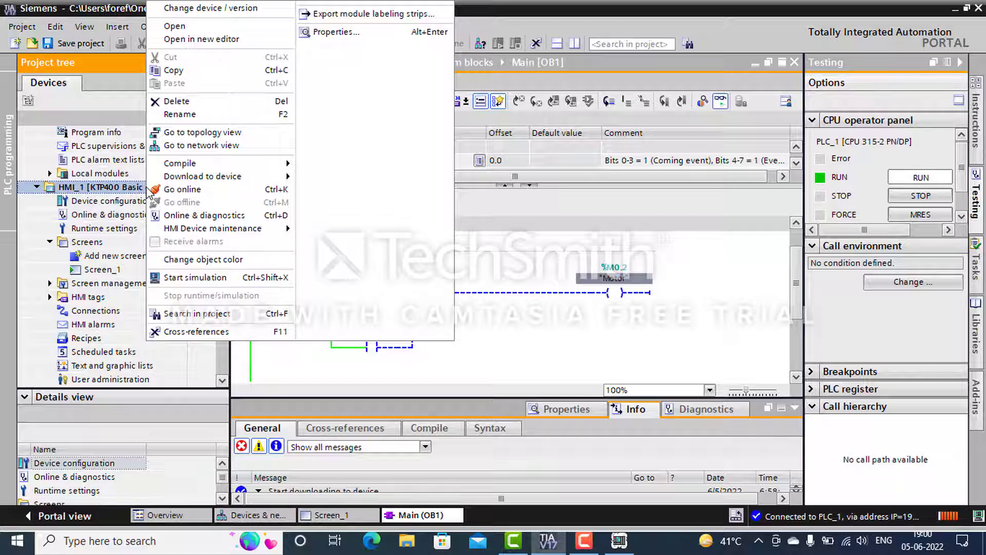
pyautogui.moveTo(198, 165)
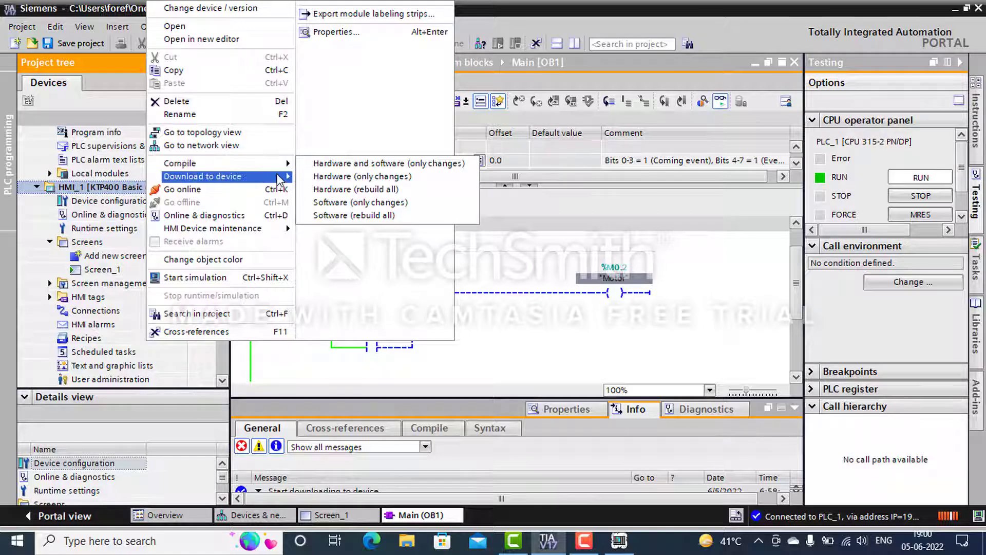
pyautogui.click(315, 166)
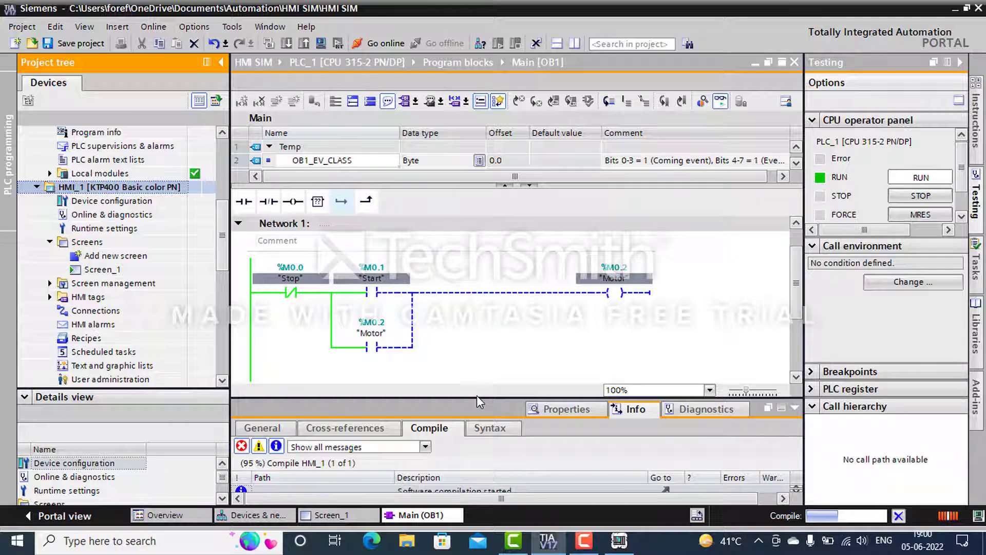
pyautogui.moveTo(479, 397); pyautogui.dragTo(496, 312)
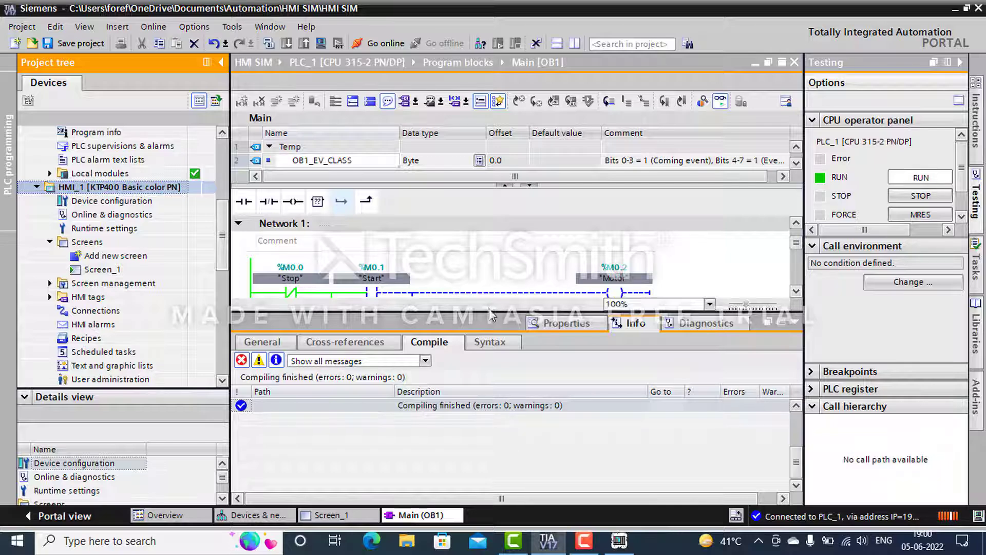
pyautogui.moveTo(488, 311); pyautogui.dragTo(486, 471)
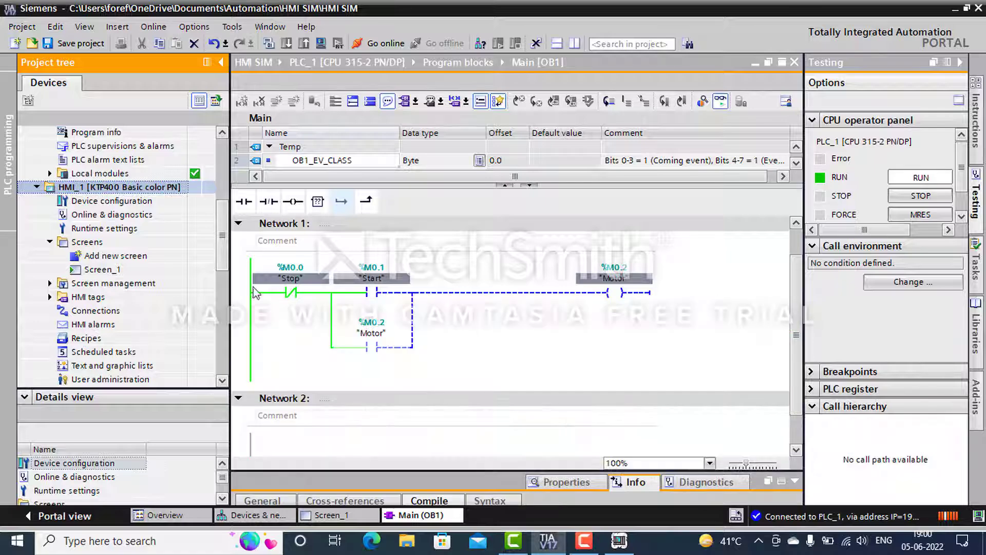
# Start the HMI simulation with Screen_1, place its window beside the monitored ladder network, and operate the simulated Start button
pyautogui.click(101, 272)
pyautogui.rightClick(103, 272)
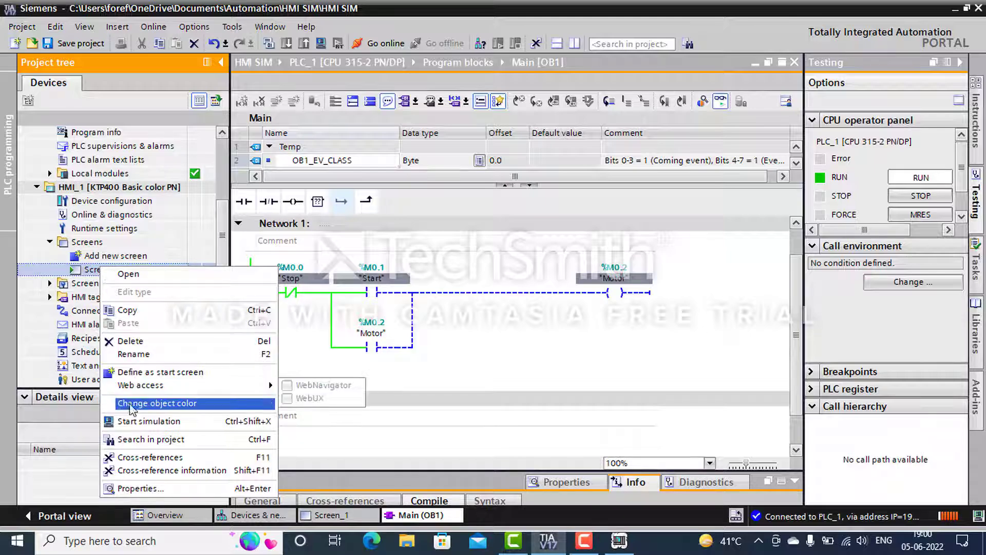
pyautogui.click(139, 422)
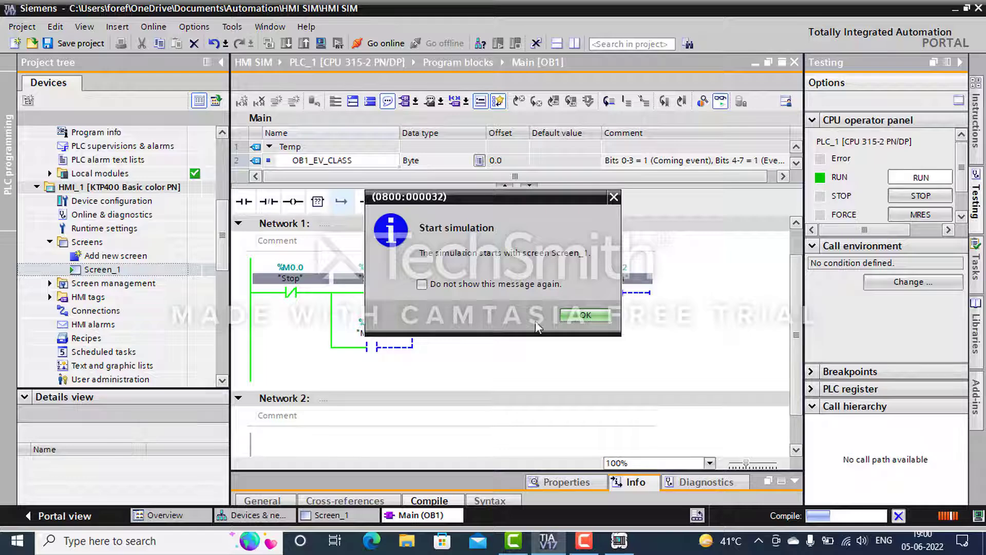
pyautogui.click(586, 316)
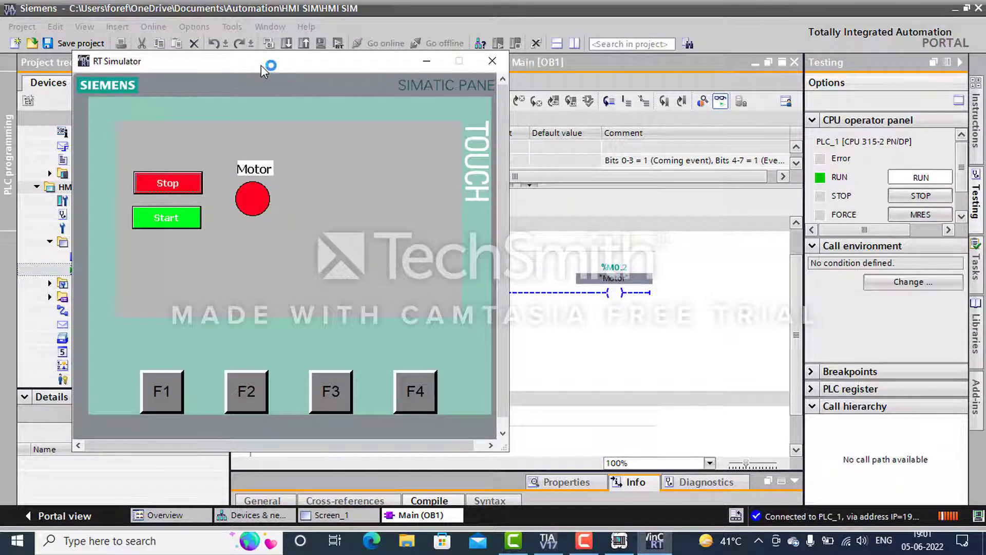
pyautogui.moveTo(260, 63); pyautogui.dragTo(695, 332)
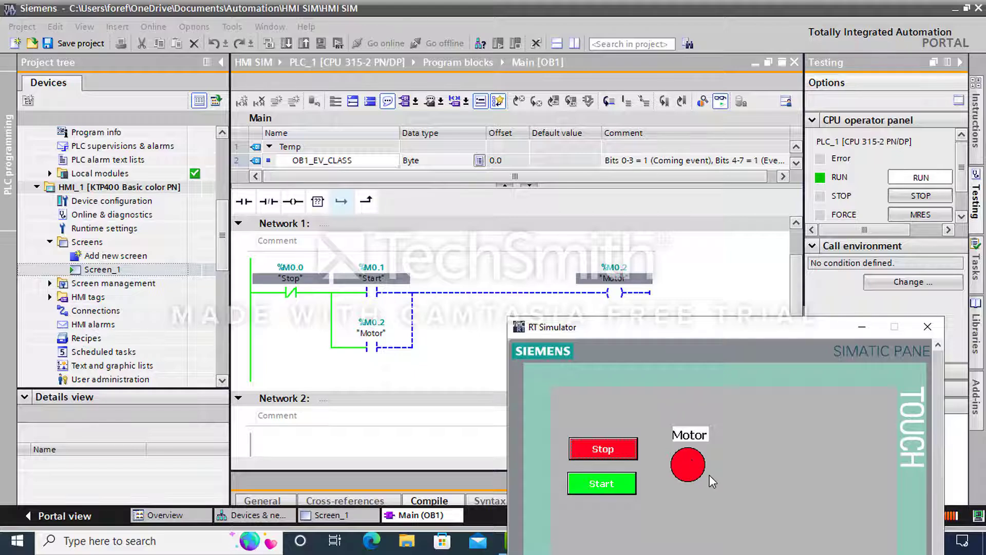
pyautogui.click(610, 484)
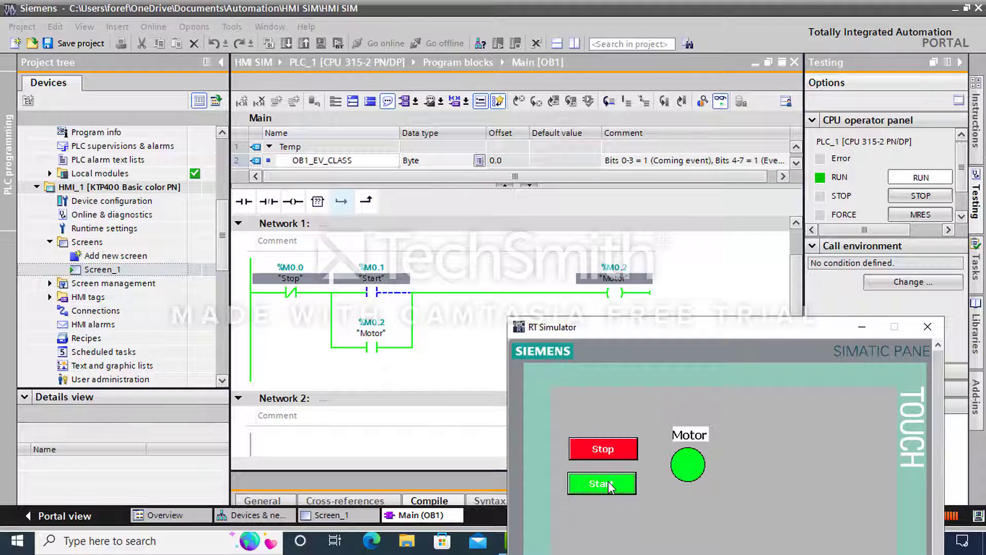